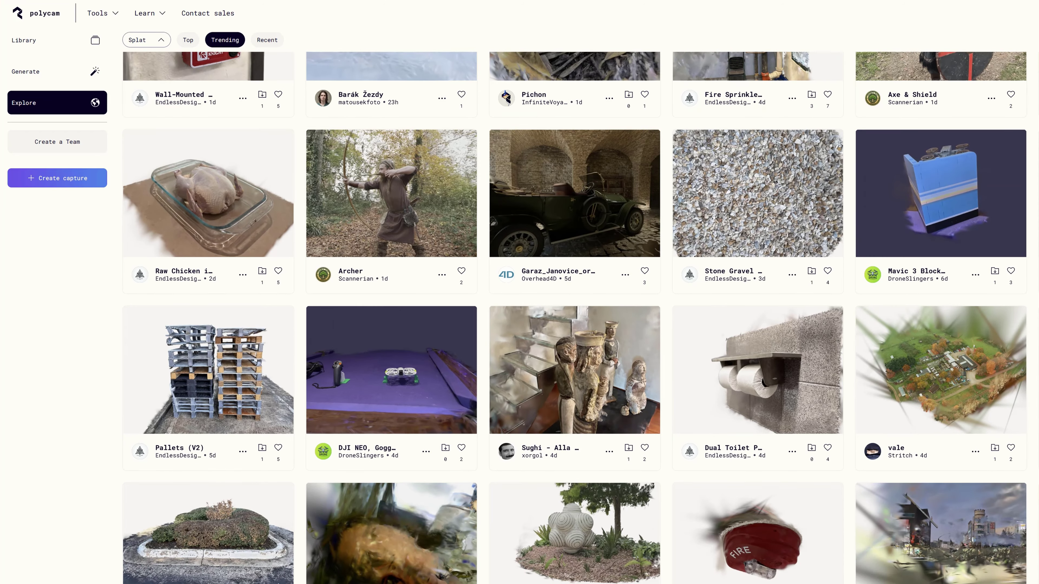
# Browse the trending splat captures and open the city capture block_YS_637.
pyautogui.scroll(-10, 574, 311)
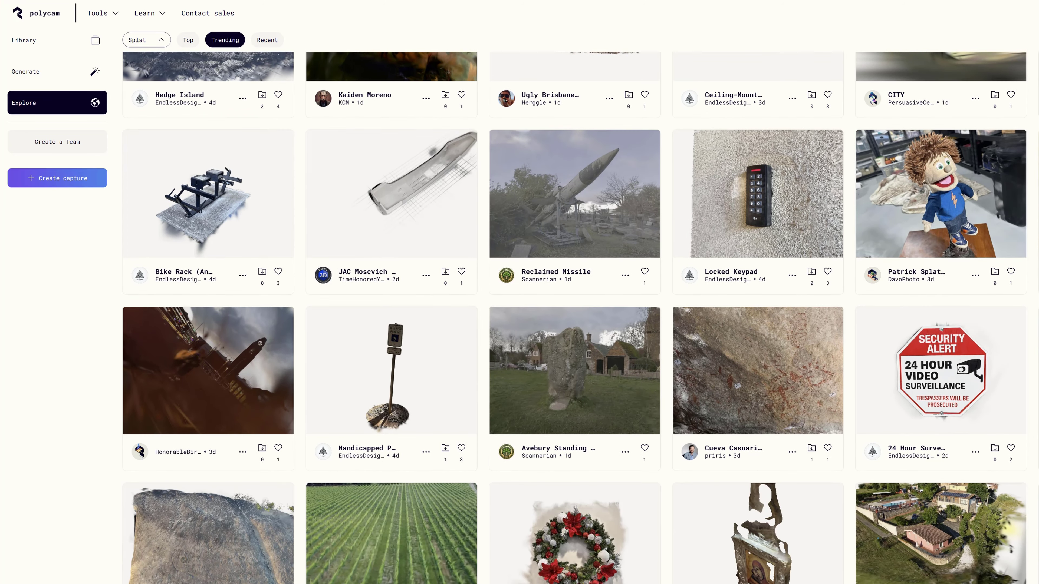
pyautogui.scroll(-5, 575, 311)
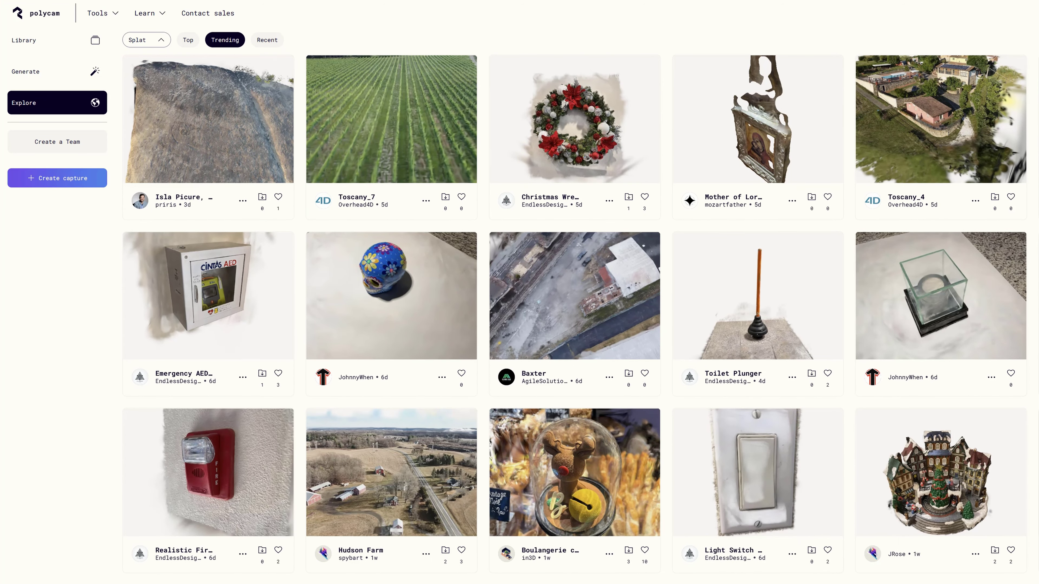
pyautogui.scroll(-11, 575, 311)
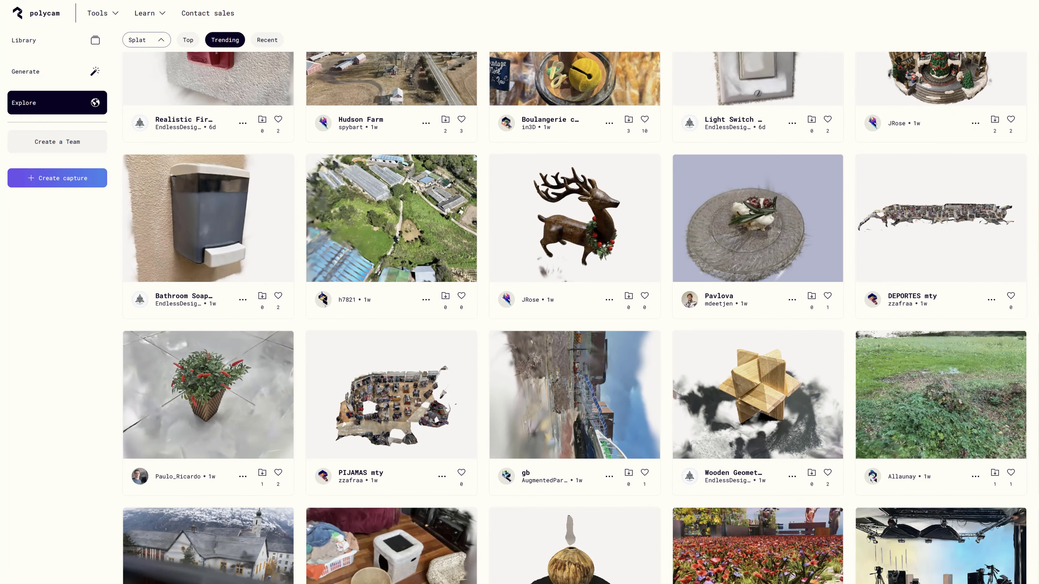
pyautogui.scroll(-4, 605, 314)
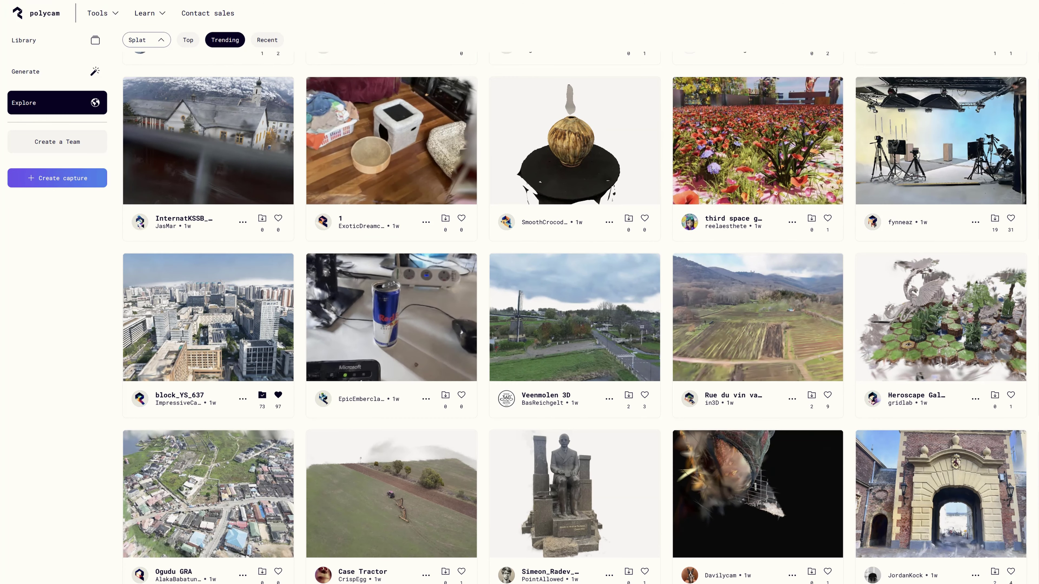
pyautogui.click(232, 332)
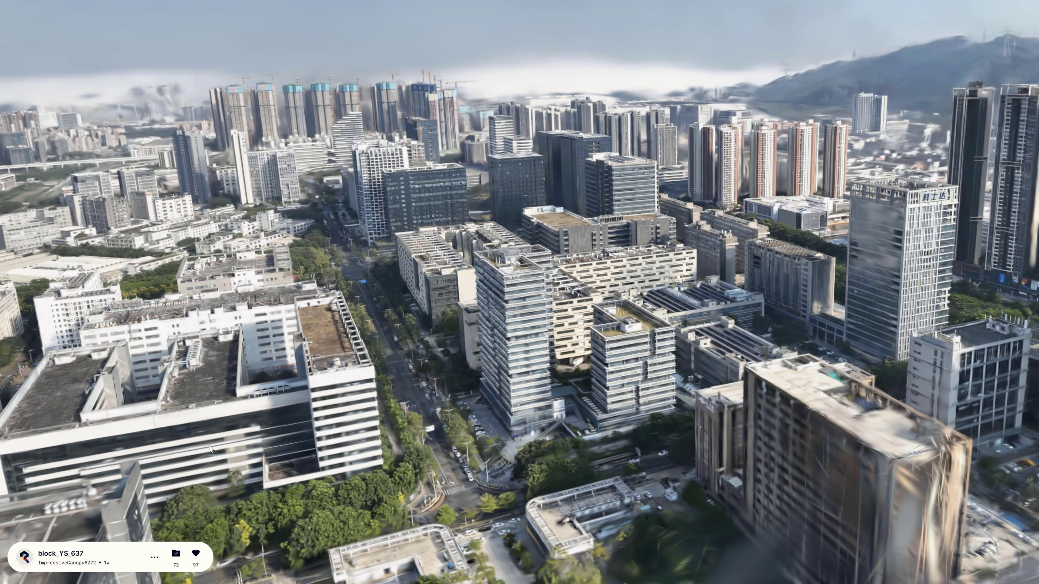
# Export the block_YS_637 capture as a Splat PLY point cloud.
pyautogui.click(155, 555)
pyautogui.click(555, 280)
pyautogui.click(605, 210)
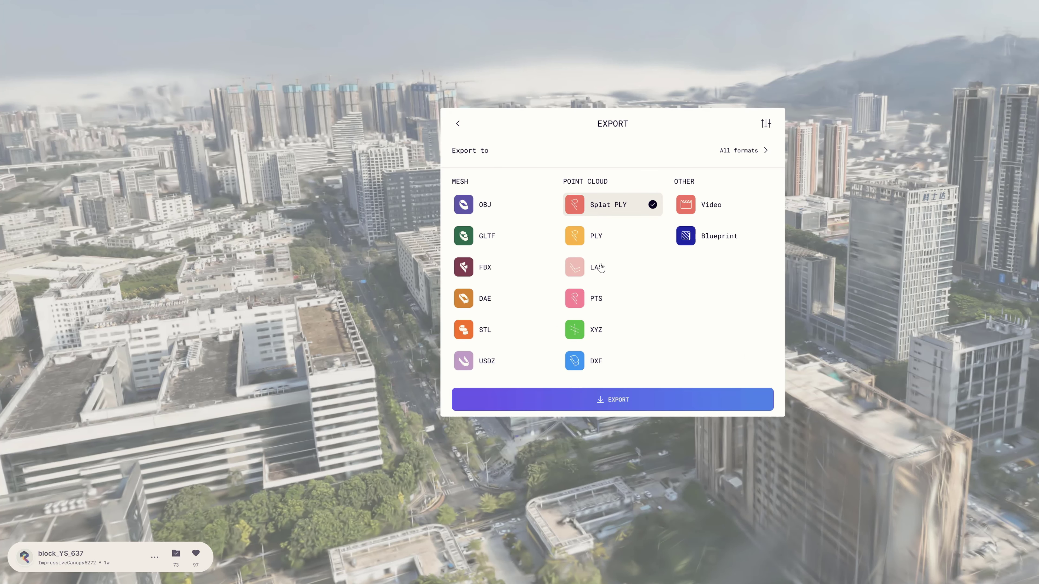
pyautogui.click(620, 402)
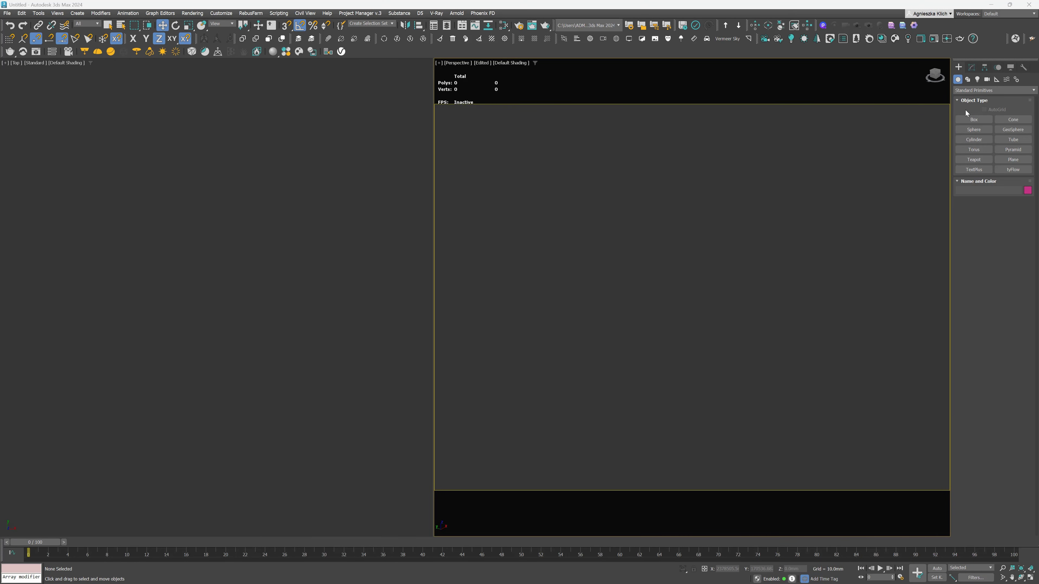
# Switch to 3ds Max and create a VRayGaussiansGeom object in the Perspective viewport.
pyautogui.click(830, 90)
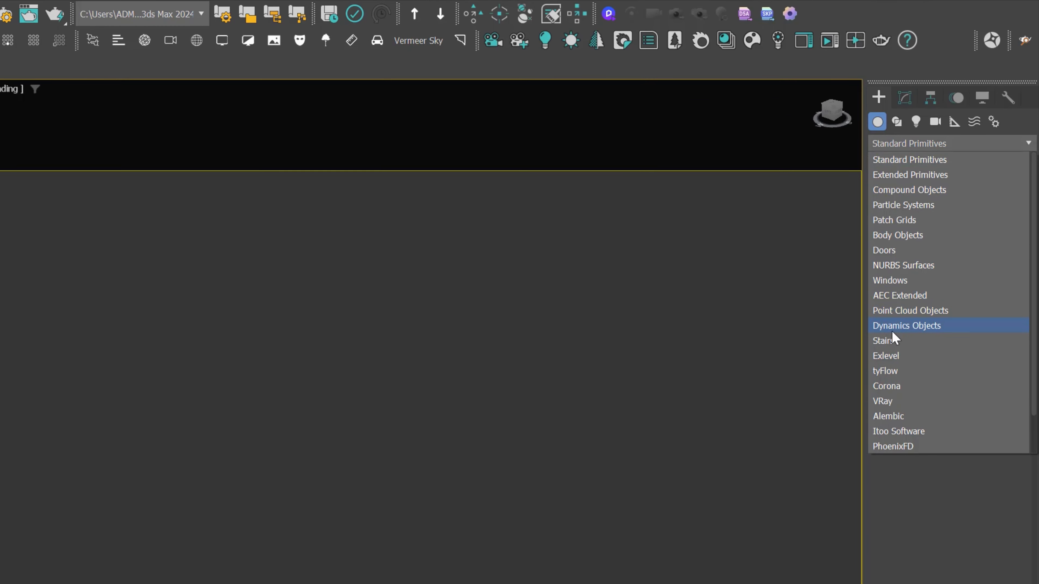
pyautogui.click(949, 259)
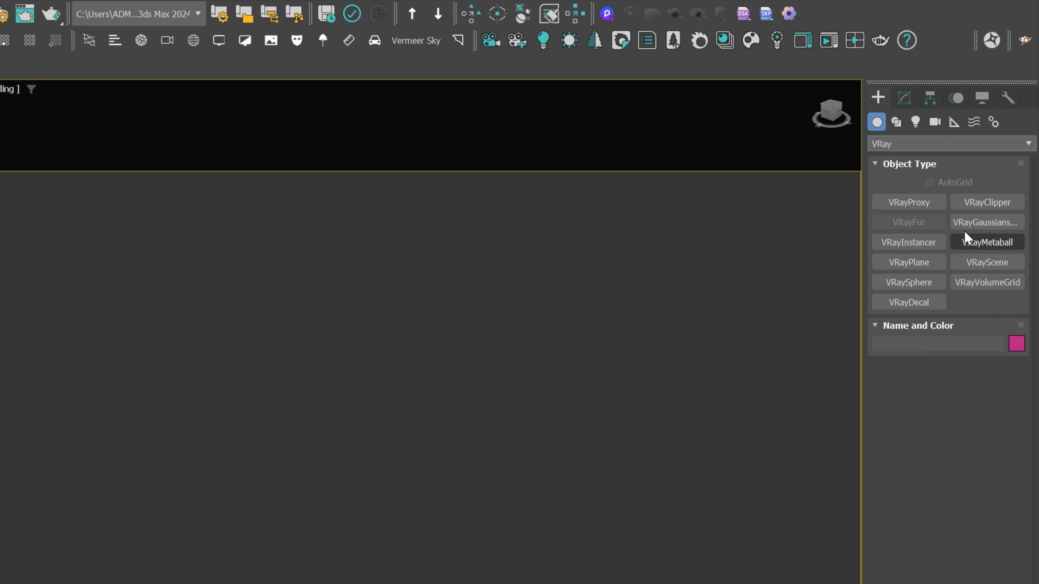
pyautogui.click(969, 223)
pyautogui.click(632, 296)
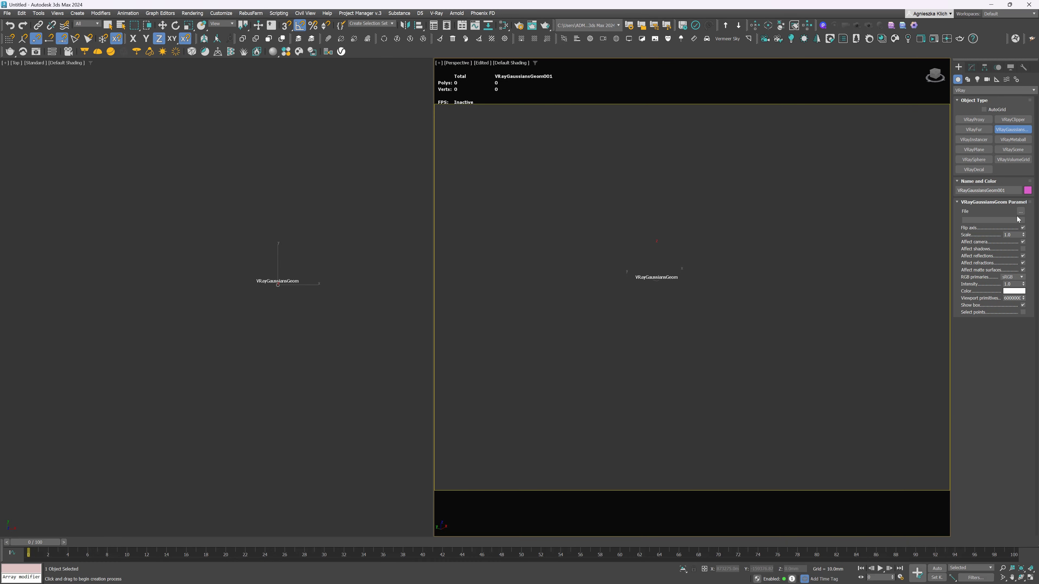
# Load the block_YS_637.ply file into the V-Ray Gaussians object and view its point cloud at an angle.
pyautogui.click(1020, 211)
pyautogui.doubleClick(37, 111)
pyautogui.keyDown('alt'); pyautogui.moveTo(667, 295); pyautogui.dragTo(680, 274, button='middle'); pyautogui.keyUp('alt')
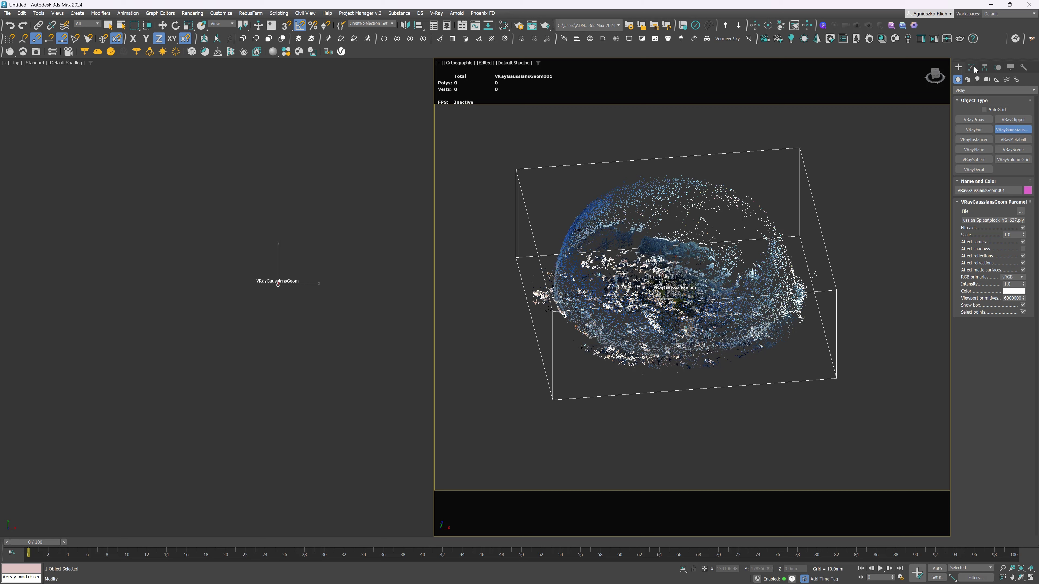
# Try out the Gaussian object's Show box, Select points and Viewport primitives settings.
pyautogui.click(973, 68)
pyautogui.click(1022, 270)
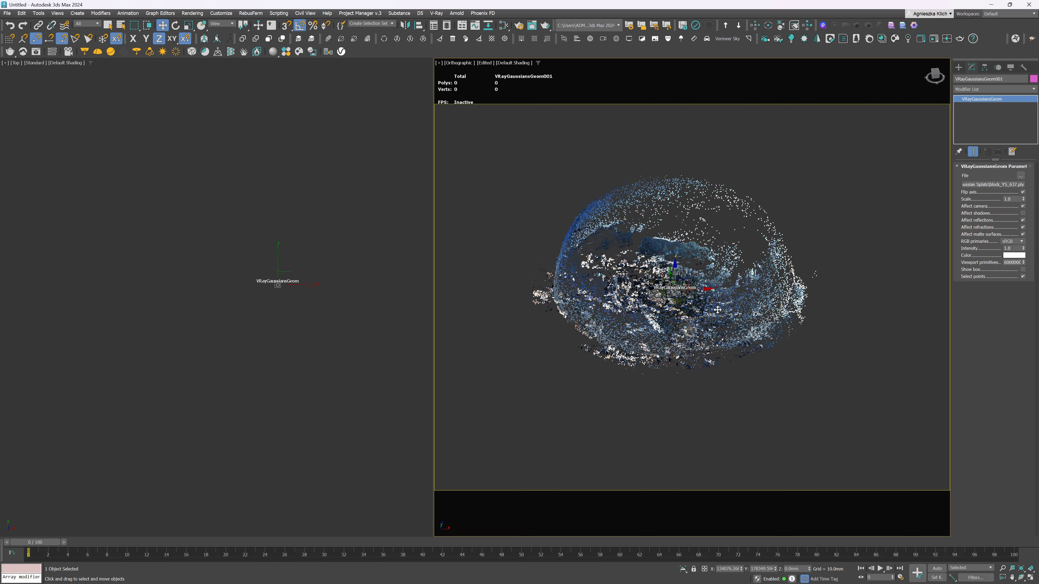
pyautogui.click(1023, 276)
pyautogui.moveTo(1024, 263); pyautogui.dragTo(1020, 281)
pyautogui.click(1023, 270)
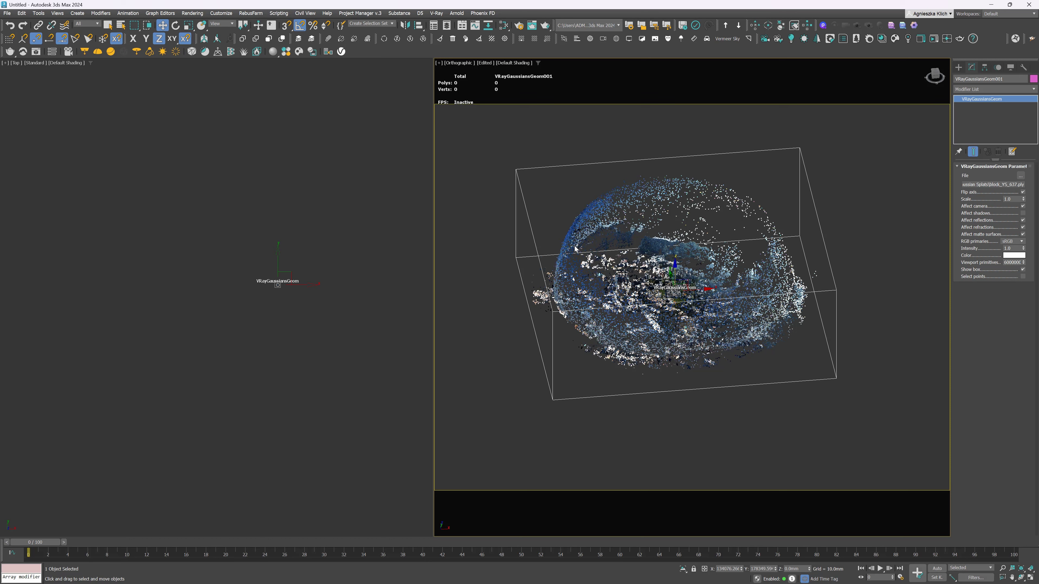
# Open the V-Ray Frame Buffer and start an interactive render of the city splat.
pyautogui.hotkey('shift', 'q')
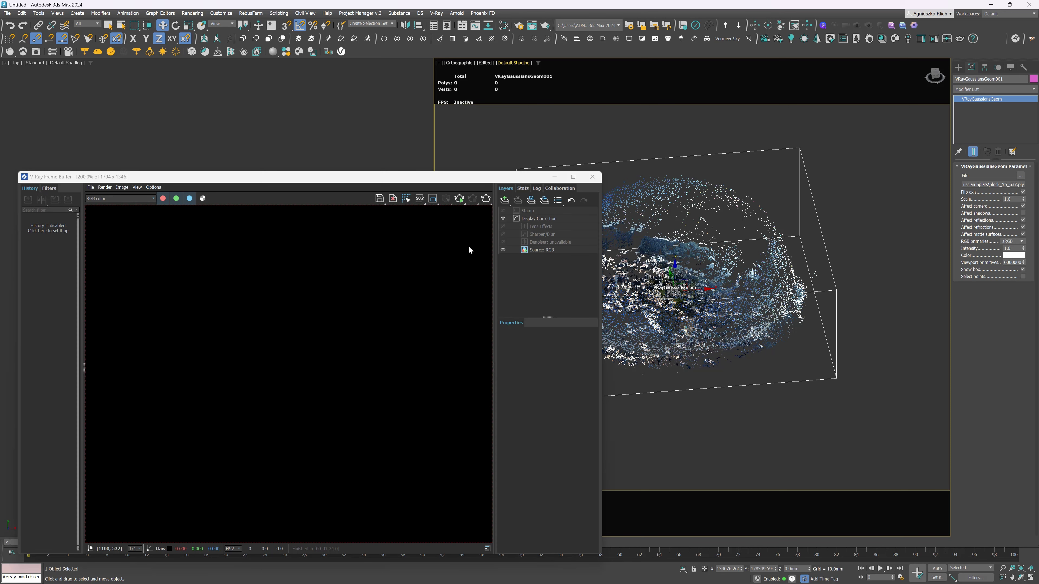
pyautogui.click(459, 198)
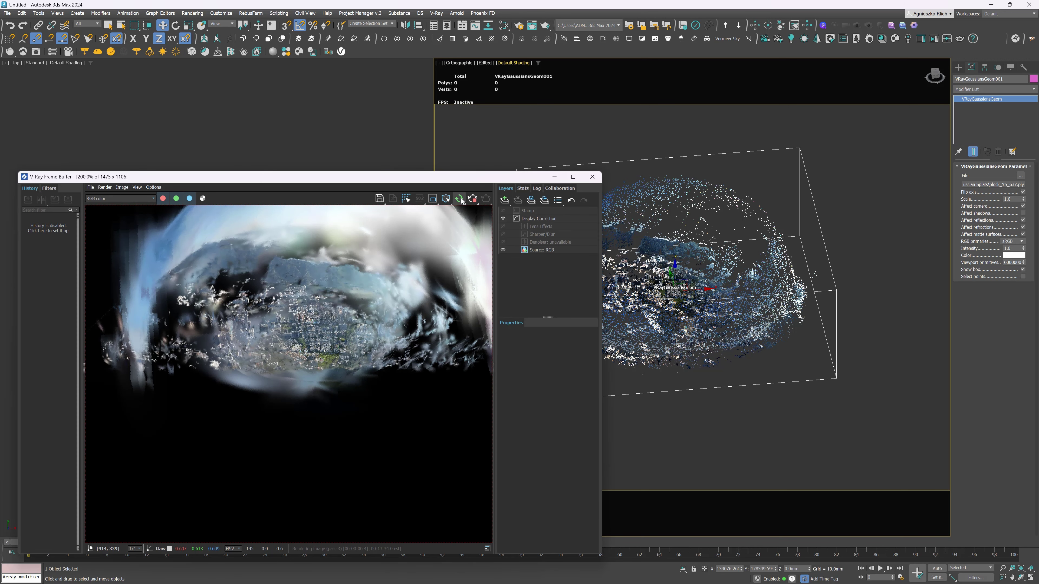
pyautogui.scroll(5, 681, 285)
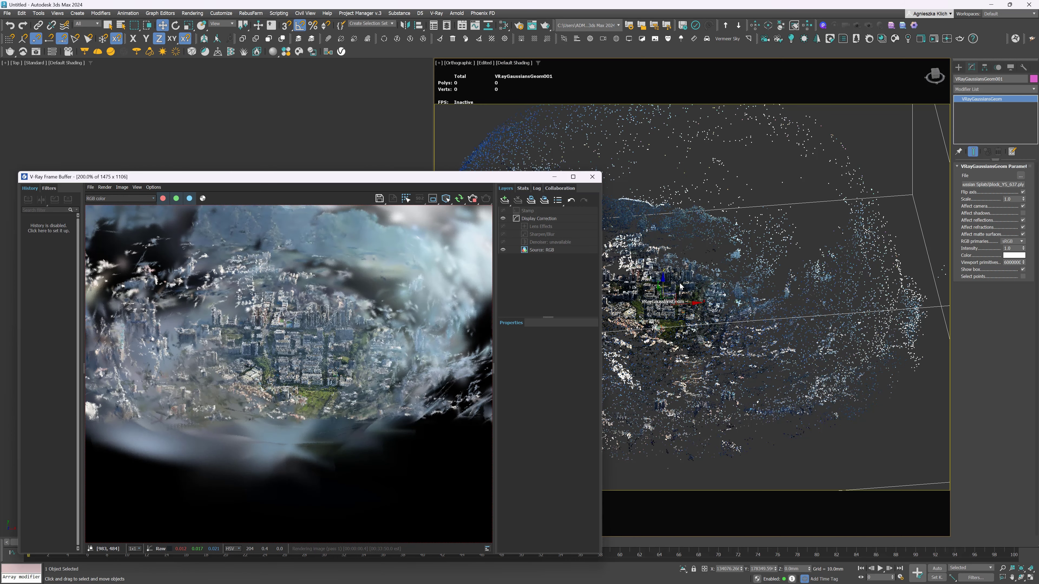
# Check the scene's environment map settings and the Geometry section of V-Ray Lister, then close both windows.
pyautogui.press('8')
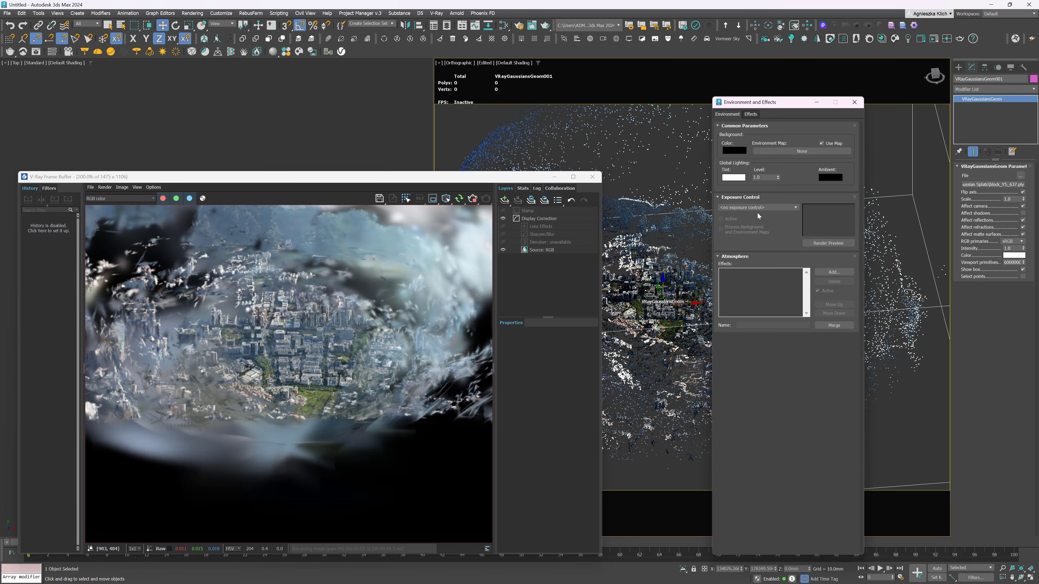
pyautogui.click(52, 52)
pyautogui.click(529, 262)
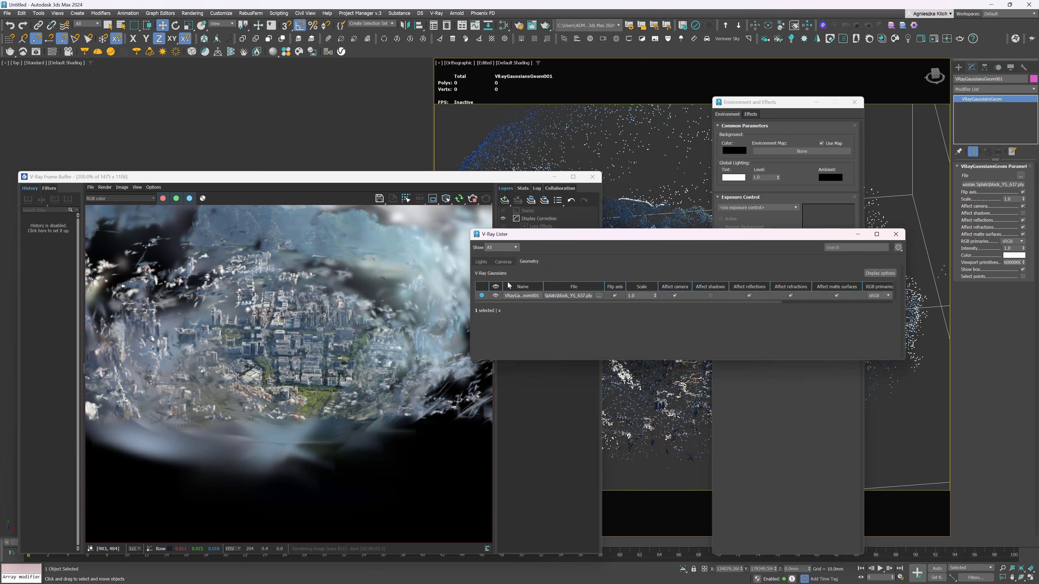
pyautogui.click(895, 234)
pyautogui.click(854, 102)
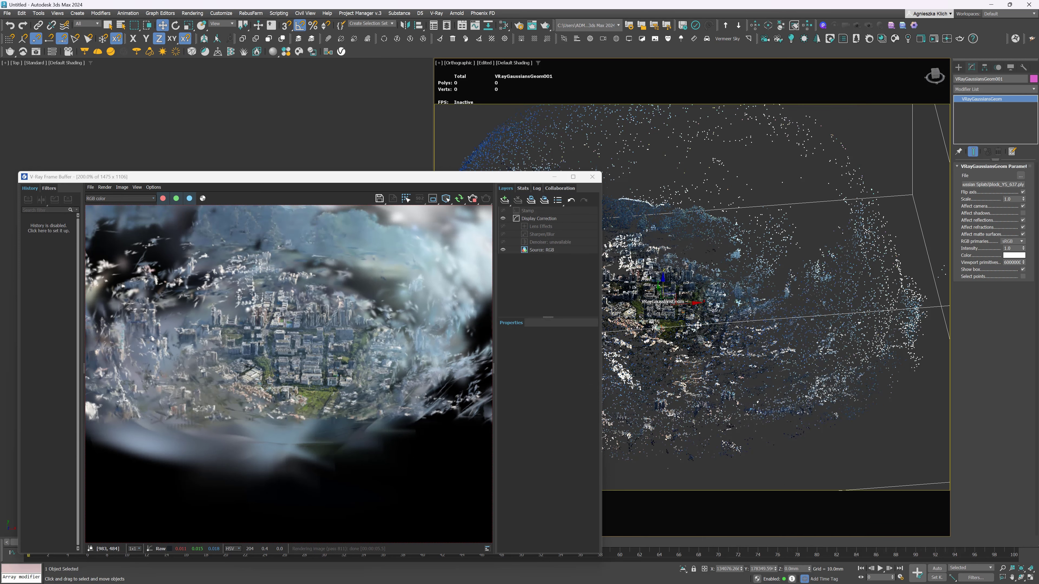
# Set the Gaussian splat's scale to 100000.
pyautogui.scroll(5, 698, 325)
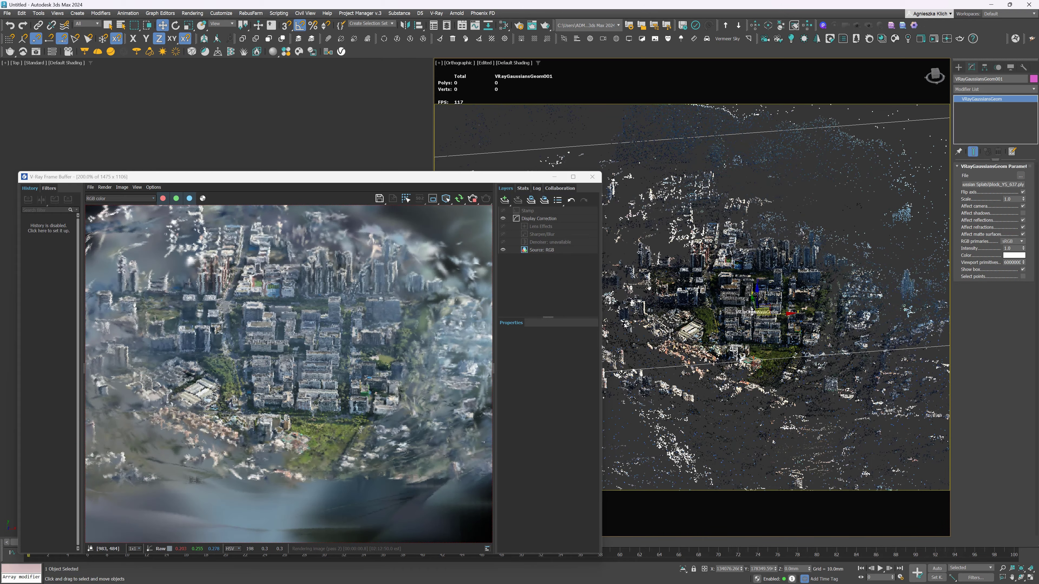
pyautogui.scroll(3, 796, 318)
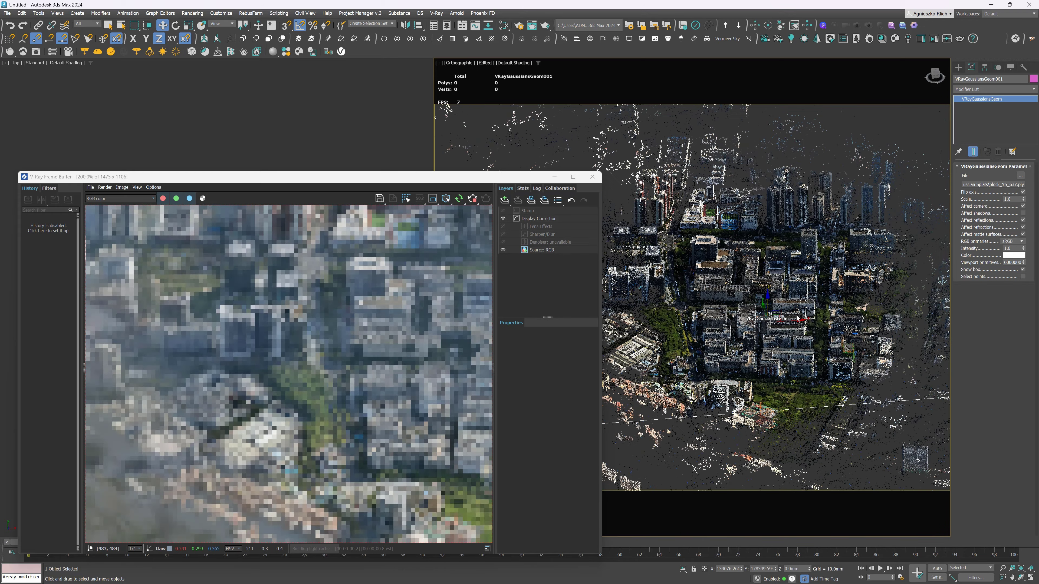
pyautogui.scroll(2, 796, 319)
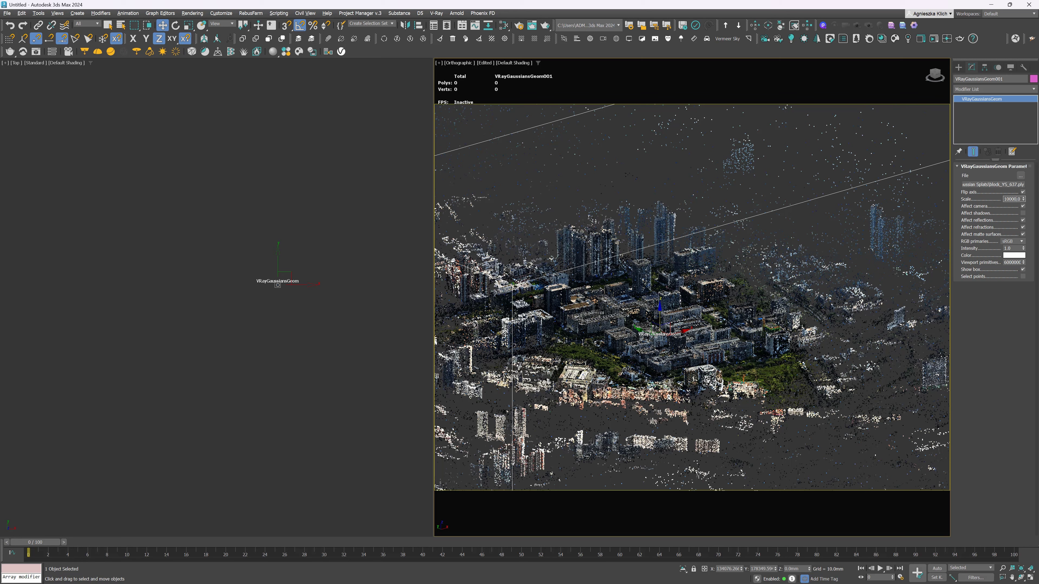
pyautogui.press('BackSpace')
pyautogui.press('Return')
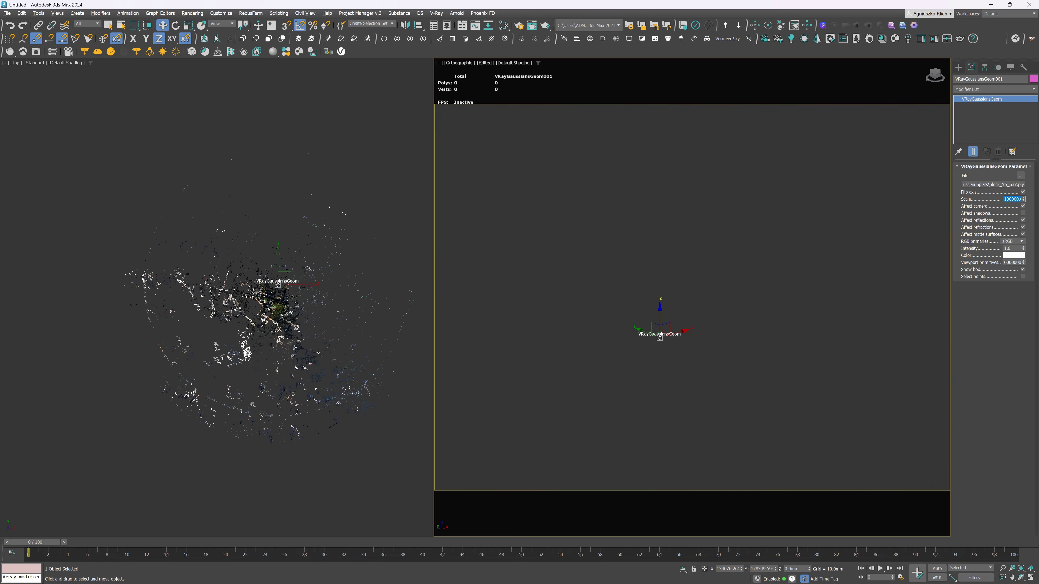
# Examine the city splat in the interactive render from several angles, then put the frame buffer away.
pyautogui.scroll(6, 203, 311)
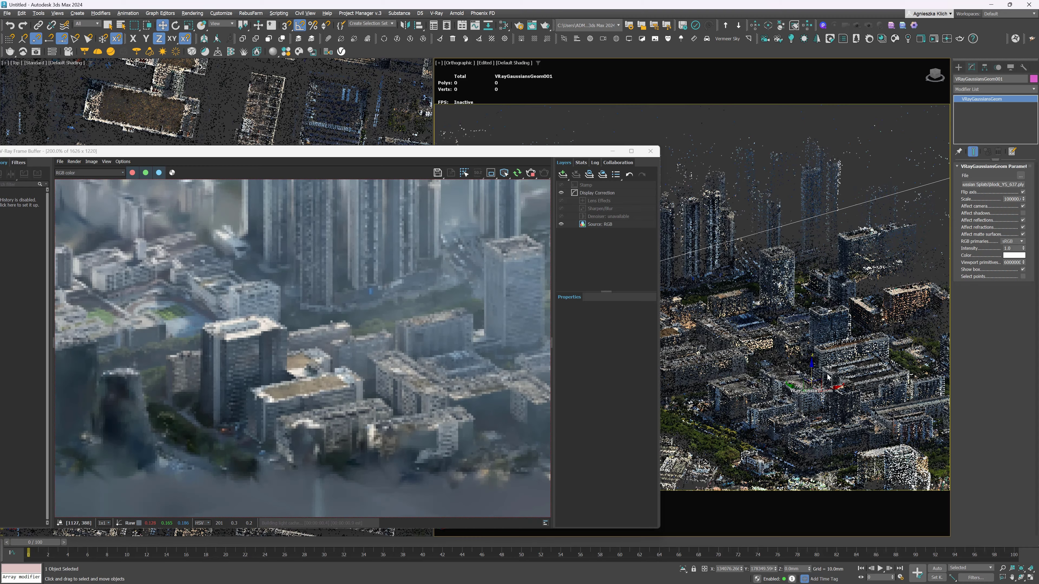
pyautogui.keyDown('alt'); pyautogui.moveTo(828, 377); pyautogui.dragTo(808, 382, button='middle'); pyautogui.keyUp('alt')
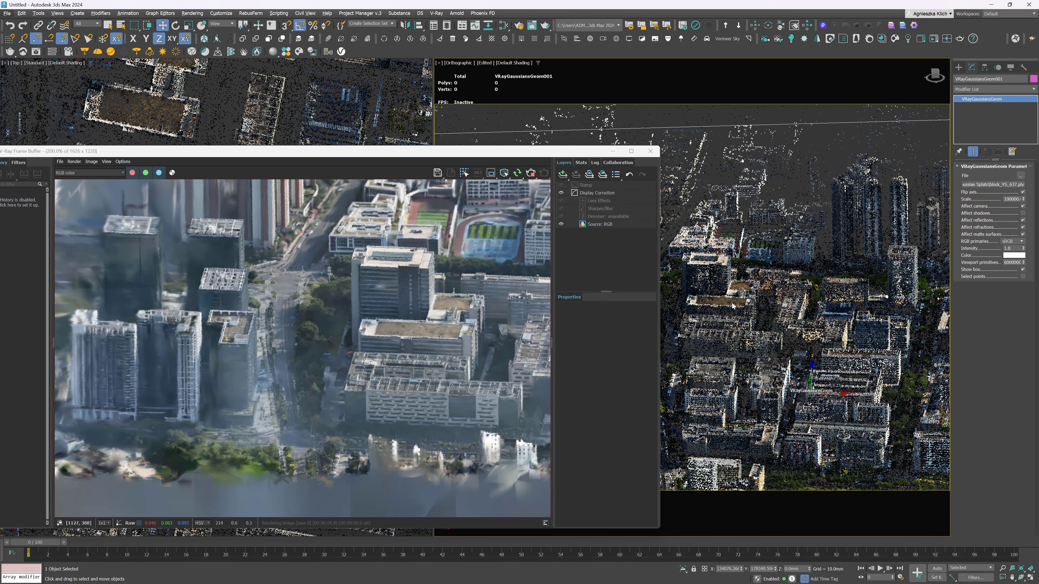
pyautogui.keyDown('alt'); pyautogui.moveTo(799, 376); pyautogui.dragTo(788, 339, button='middle'); pyautogui.keyUp('alt')
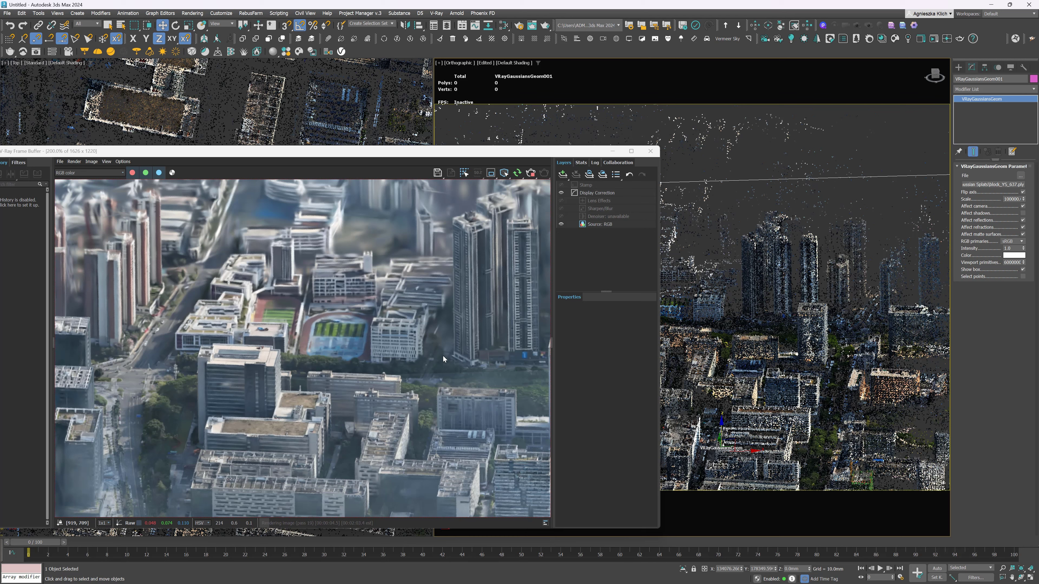
pyautogui.click(612, 151)
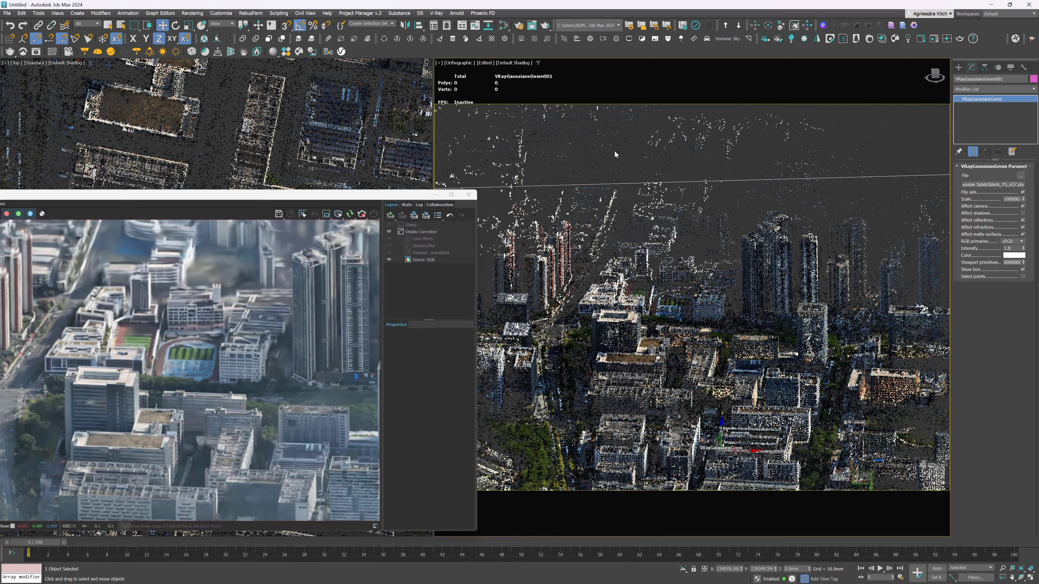
# Search Chaos Cosmos for "car", import the Car Hybrid 001 model and minimize the browser.
pyautogui.click(286, 51)
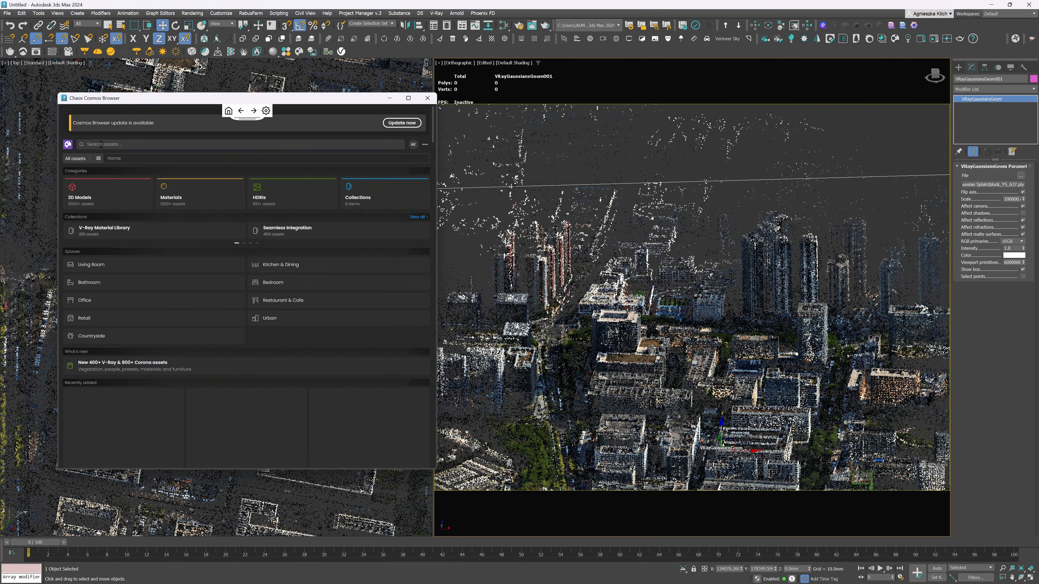
pyautogui.click(95, 145)
pyautogui.write('co')
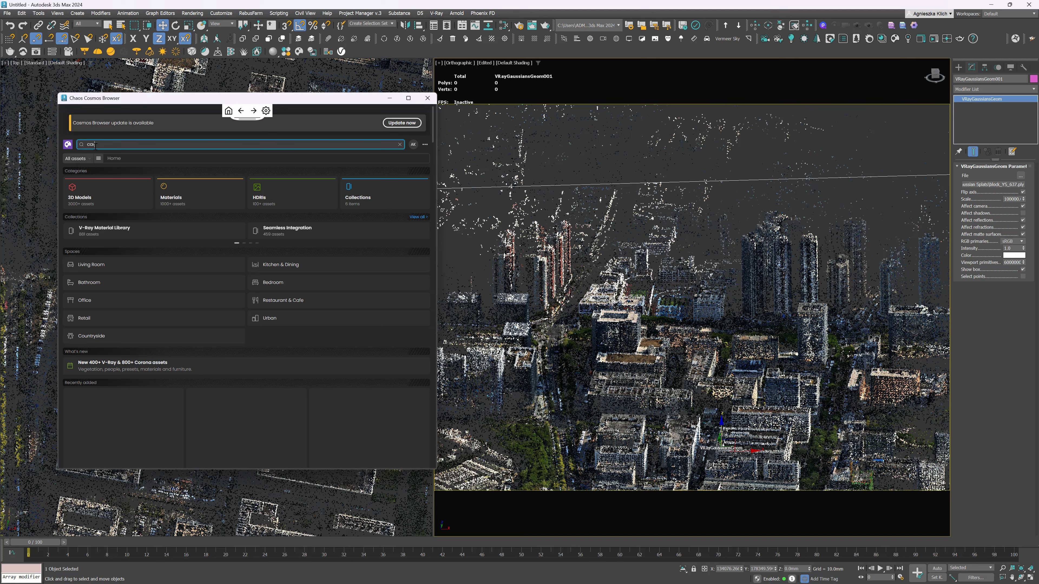
pyautogui.write('r')
pyautogui.press('Return')
pyautogui.click(423, 187)
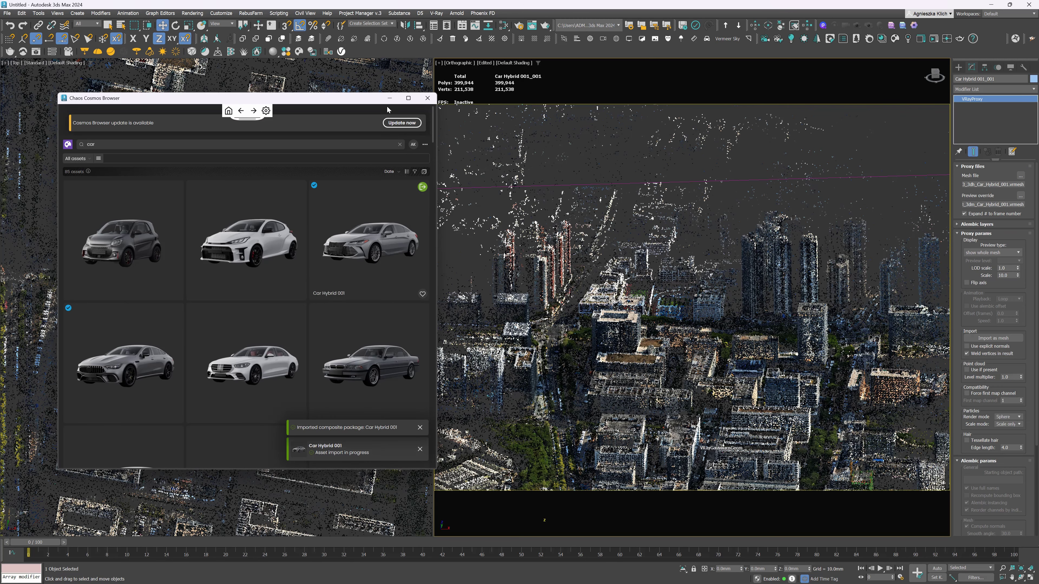
pyautogui.click(389, 98)
# Compare the car with the streets in the top view and set the VRayGaussiansGeom001 scale to 250000.
pyautogui.scroll(-5, 284, 299)
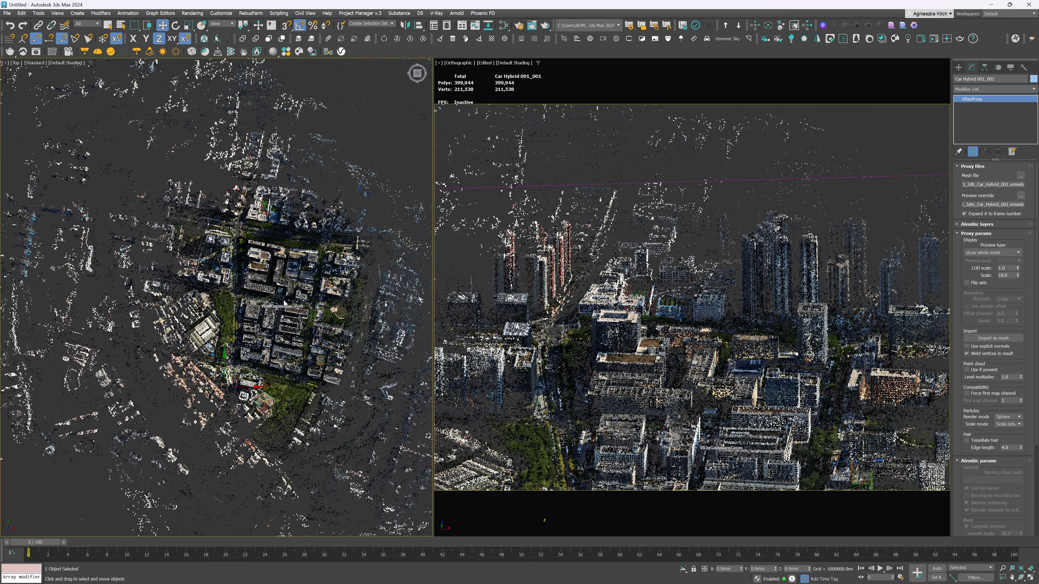
pyautogui.scroll(5, 233, 368)
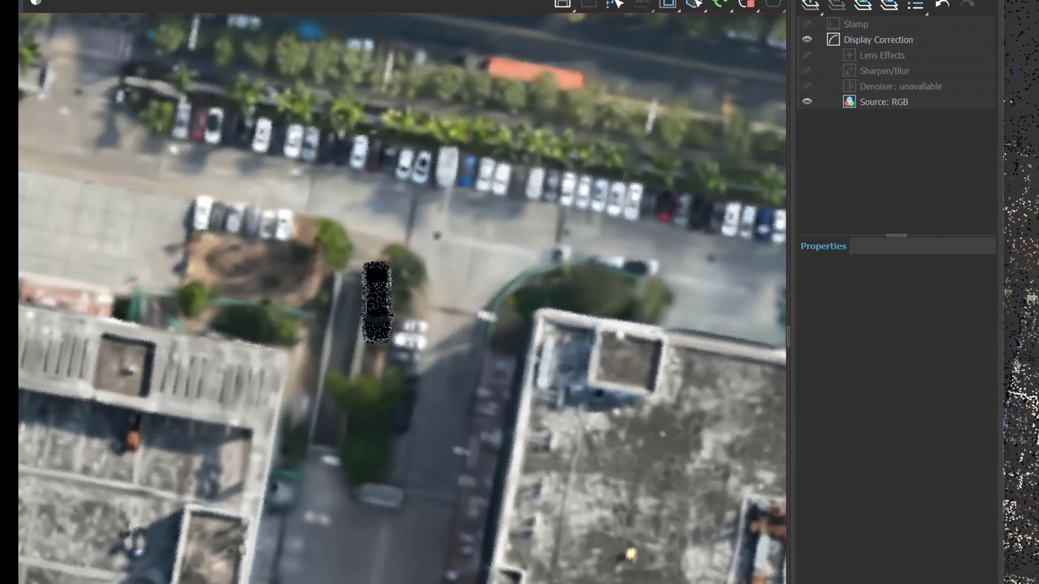
pyautogui.press('h')
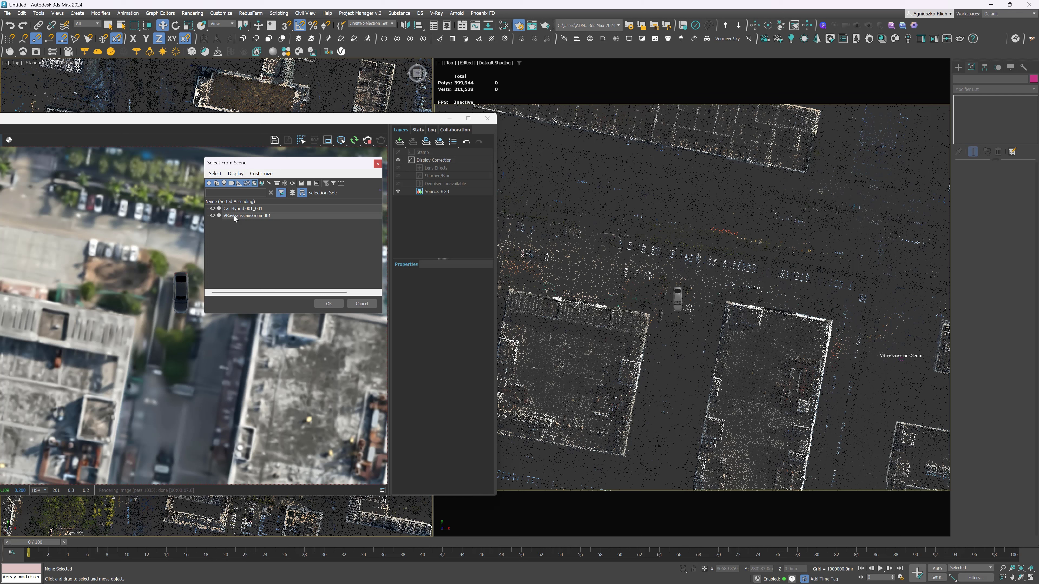
pyautogui.doubleClick(234, 216)
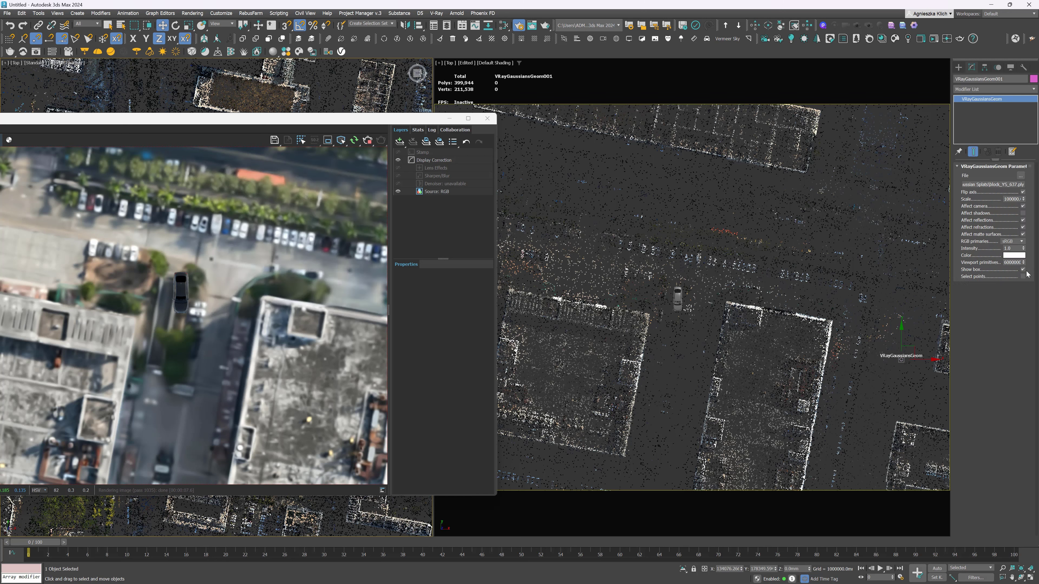
pyautogui.click(1001, 198)
pyautogui.write('250000')
pyautogui.press('Return')
# Move the Car Hybrid 001 model to the row of parked cars, compare their sizes in the render and minimize the frame buffer.
pyautogui.click(672, 296)
pyautogui.scroll(-5, 684, 303)
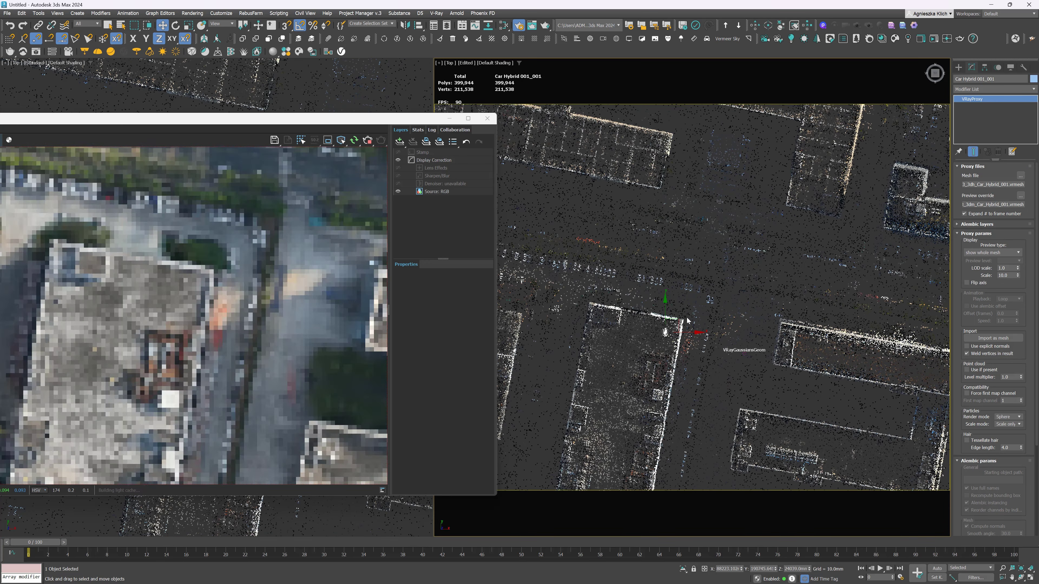
pyautogui.moveTo(671, 313); pyautogui.dragTo(671, 283)
pyautogui.scroll(2, 672, 283)
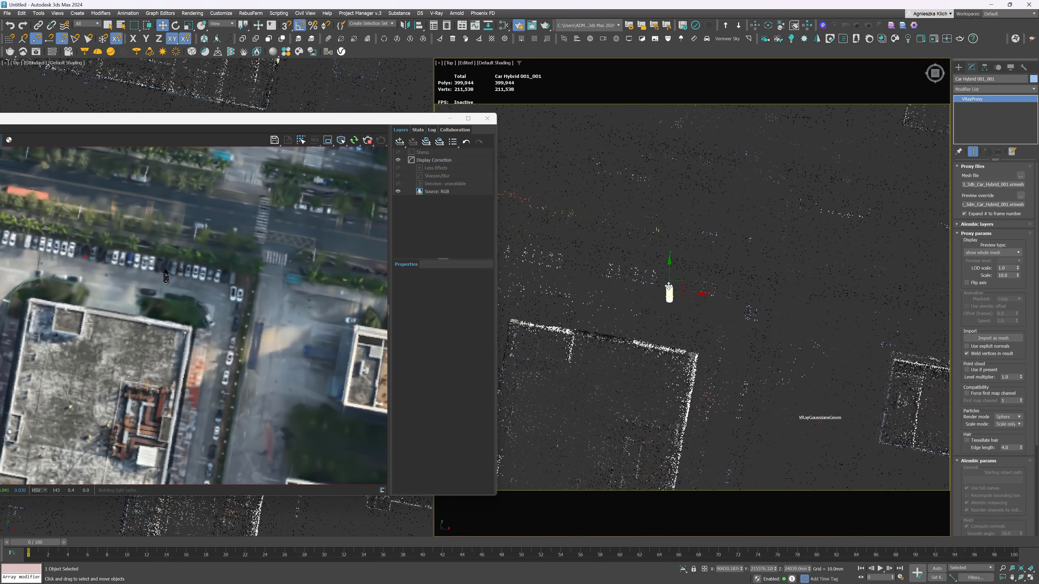
pyautogui.scroll(3, 668, 287)
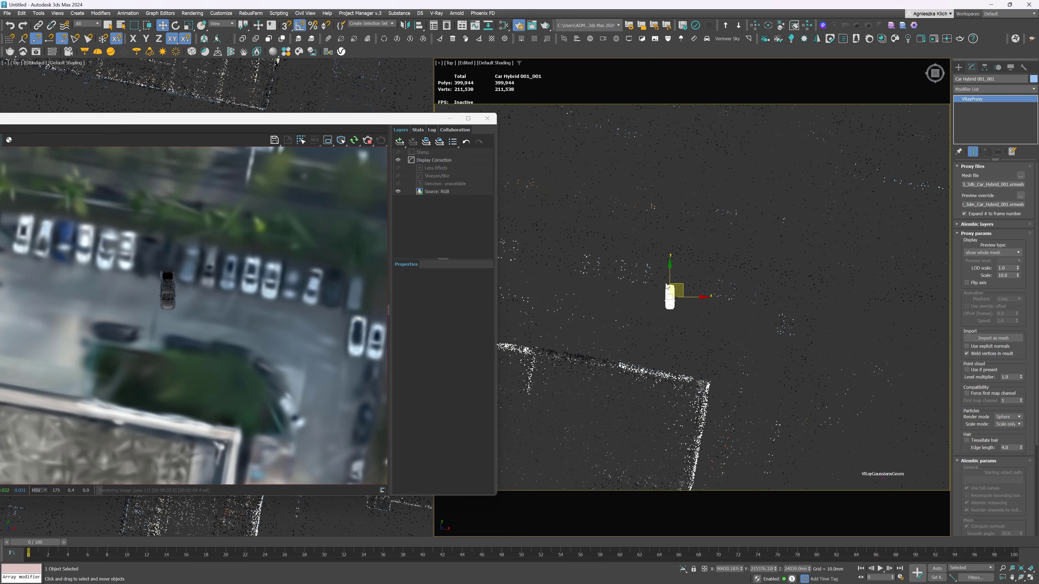
pyautogui.click(449, 119)
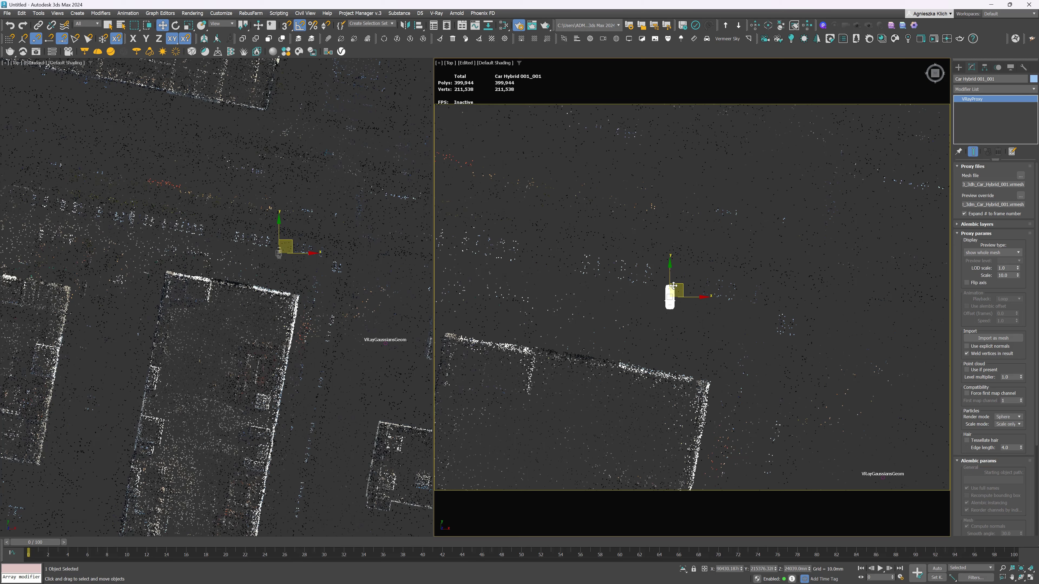
# Create a VRaySun beside the city splat, aimed towards the middle of the city.
pyautogui.keyDown('alt'); pyautogui.moveTo(672, 329); pyautogui.dragTo(663, 302, button='middle'); pyautogui.keyUp('alt')
pyautogui.scroll(-6, 662, 302)
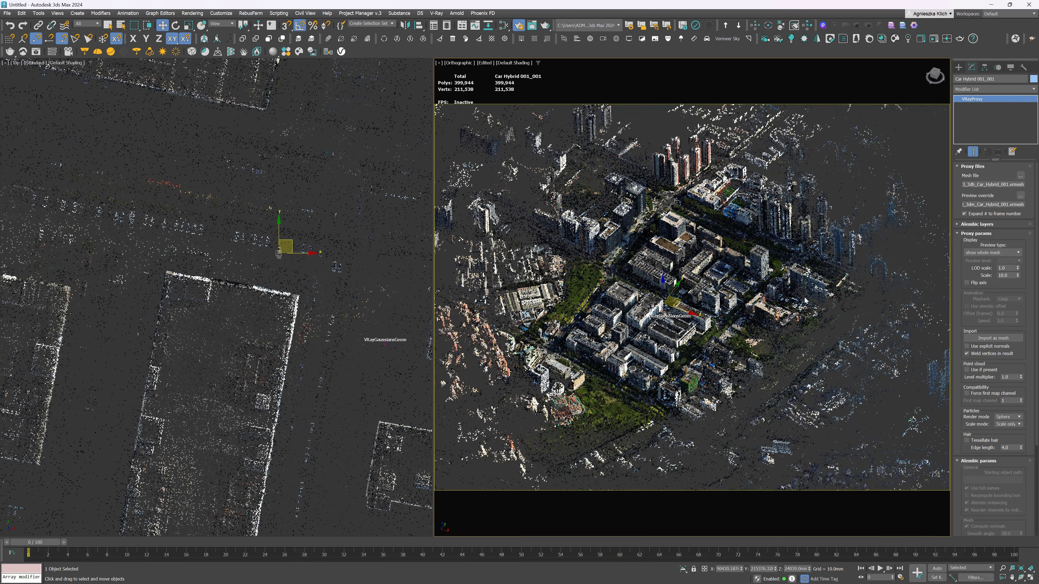
pyautogui.scroll(-3, 687, 311)
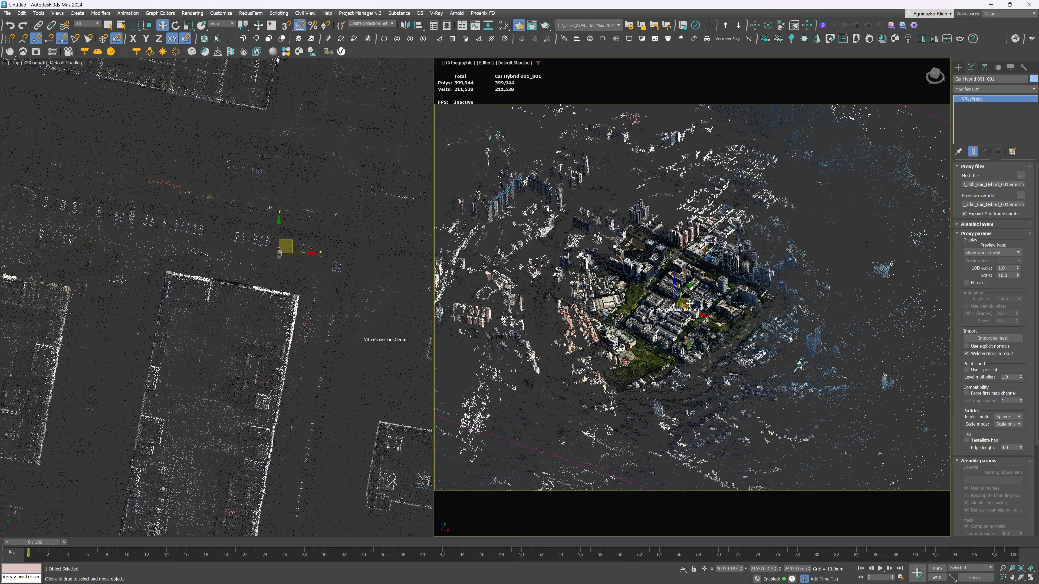
pyautogui.click(958, 66)
pyautogui.click(977, 79)
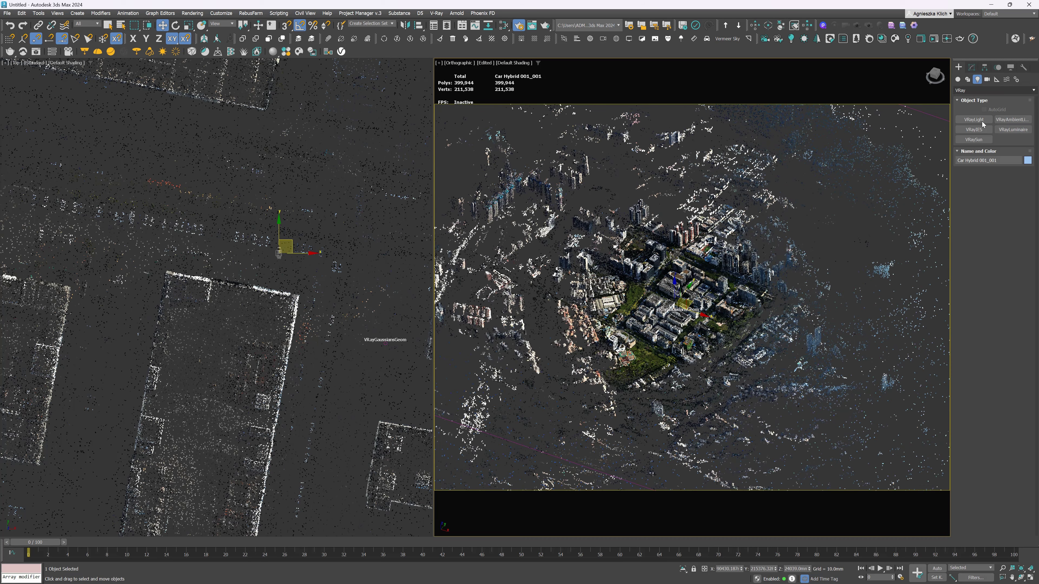
pyautogui.click(974, 139)
pyautogui.moveTo(904, 401); pyautogui.dragTo(767, 340)
pyautogui.click(543, 322)
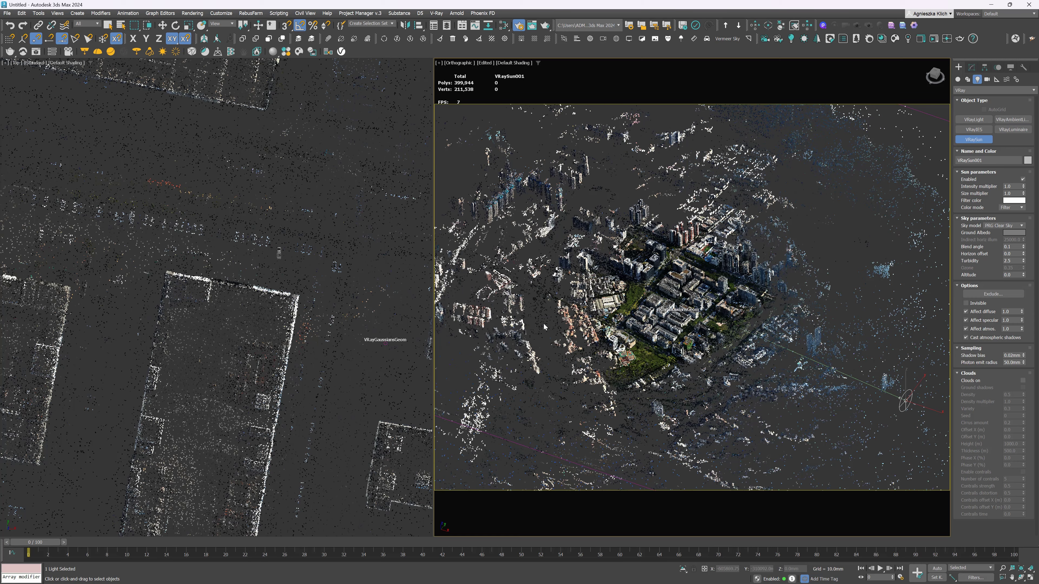
# Raise the VRaySun above the city splat.
pyautogui.scroll(-10, 331, 310)
pyautogui.keyDown('alt'); pyautogui.moveTo(330, 310); pyautogui.dragTo(384, 278, button='middle'); pyautogui.keyUp('alt')
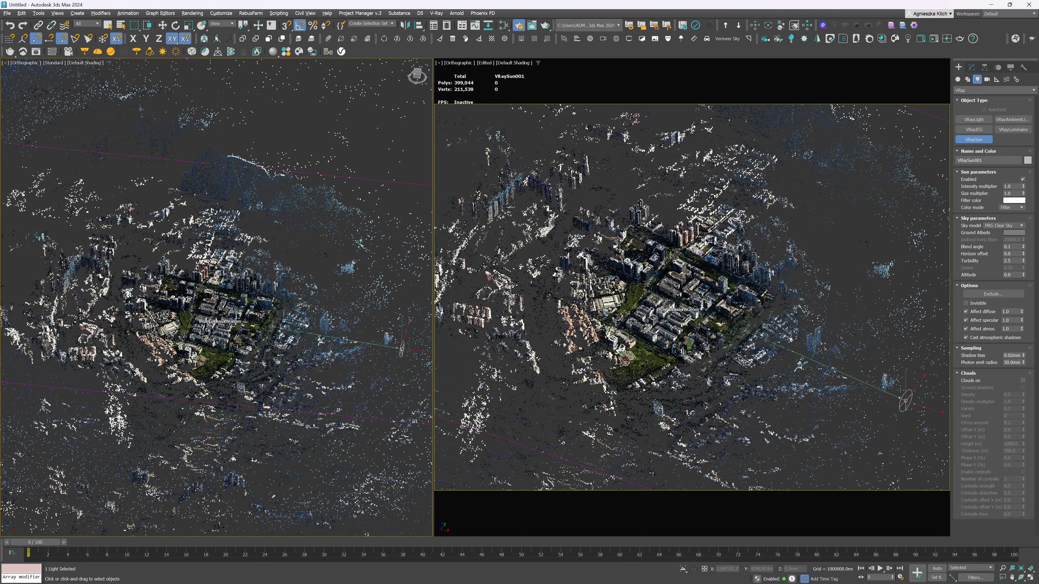
pyautogui.press('w')
pyautogui.moveTo(390, 273); pyautogui.dragTo(380, 235)
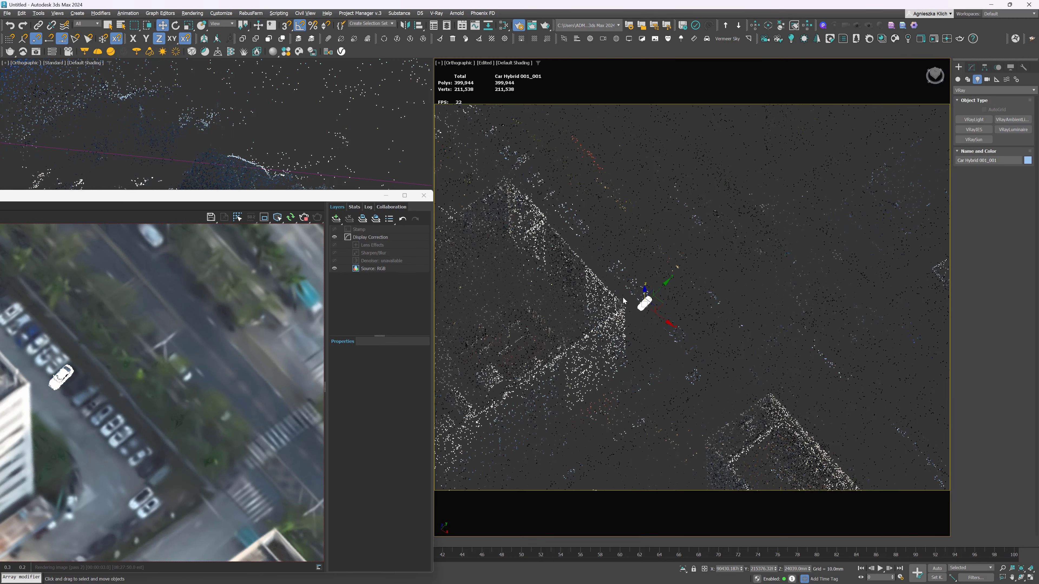
# Move the frame buffer aside and create a V-Ray physical camera targeted at the car.
pyautogui.moveTo(226, 196); pyautogui.dragTo(408, 161)
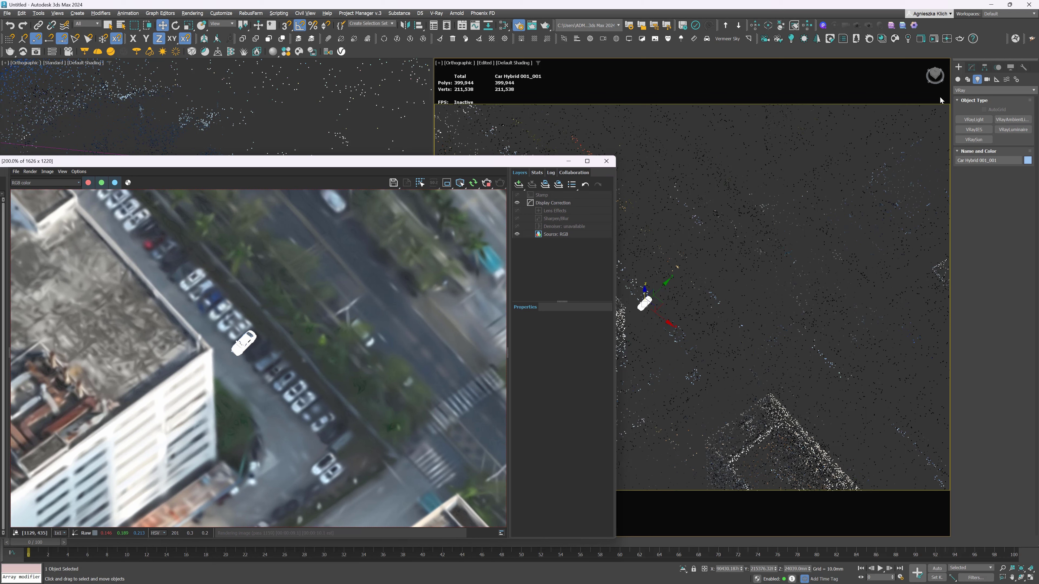
pyautogui.click(987, 79)
pyautogui.click(1011, 119)
pyautogui.moveTo(796, 441); pyautogui.dragTo(654, 323)
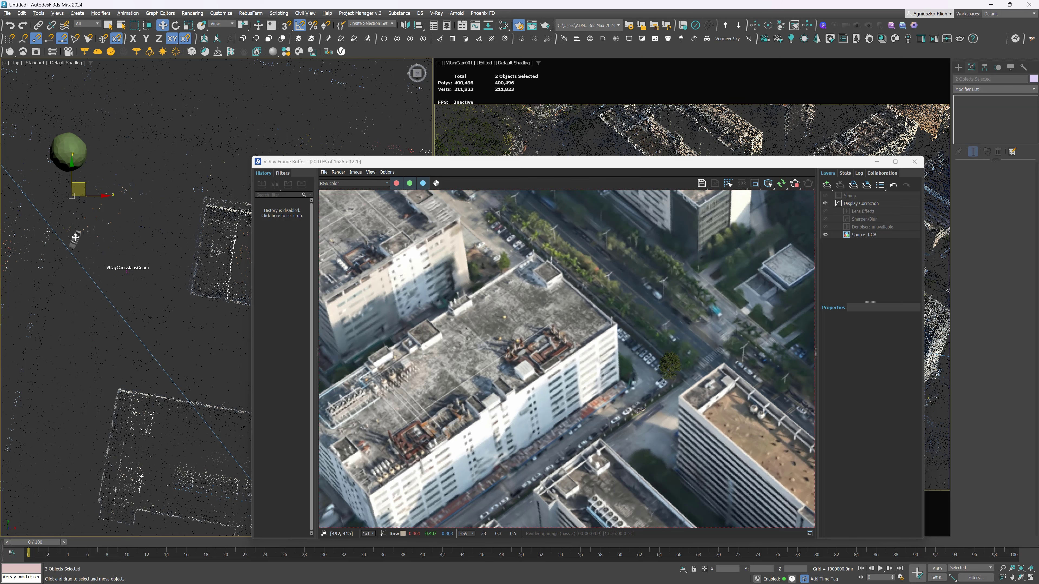
# Select the V-Ray camera, try exposure values 10 and 13, and set its exposure value to 14.
pyautogui.click(75, 237)
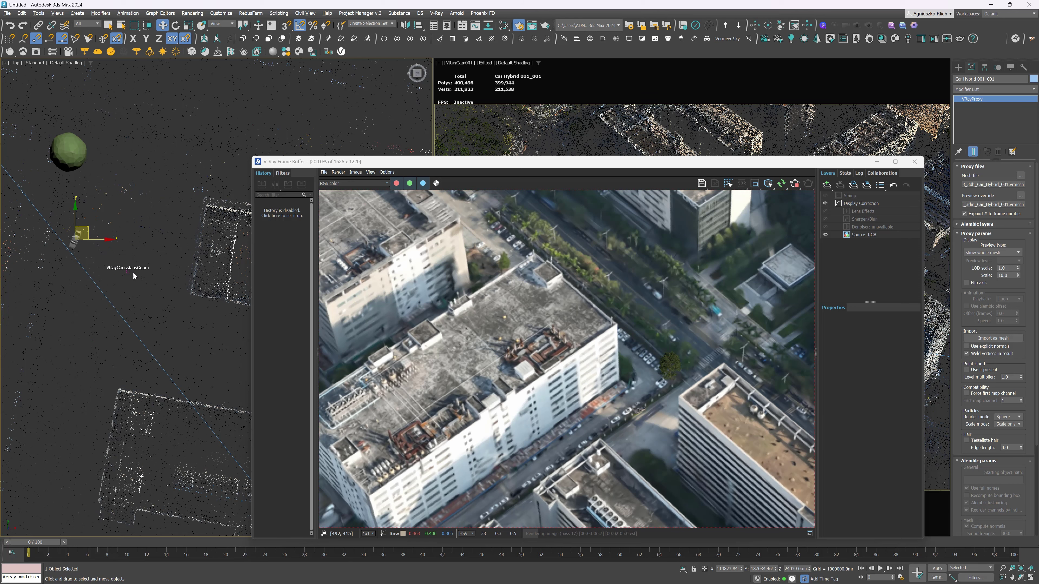
pyautogui.moveTo(193, 387); pyautogui.dragTo(111, 315, button='middle')
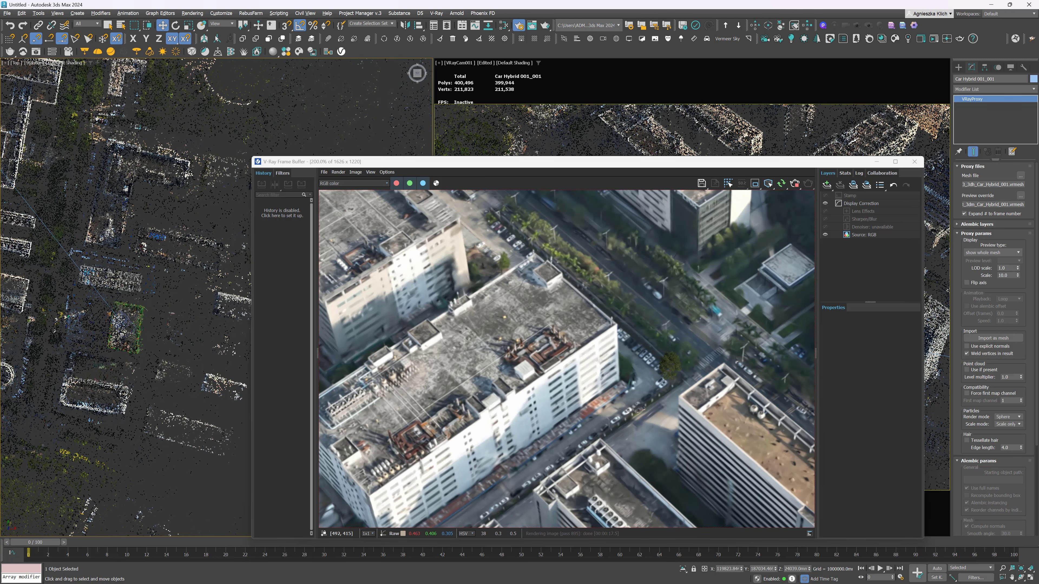
pyautogui.click(124, 321)
pyautogui.doubleClick(1003, 359)
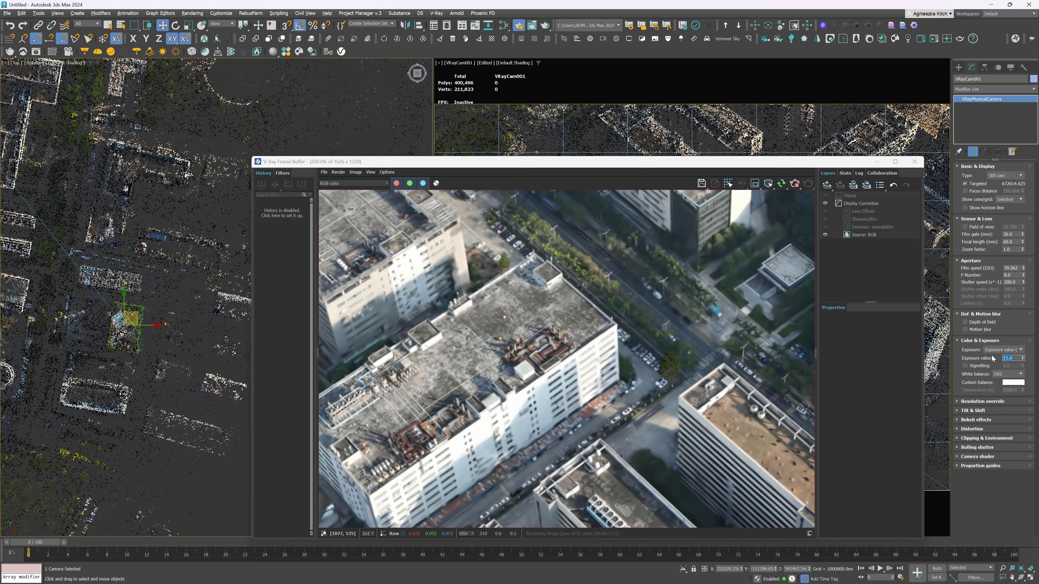
pyautogui.write('10')
pyautogui.press('Return')
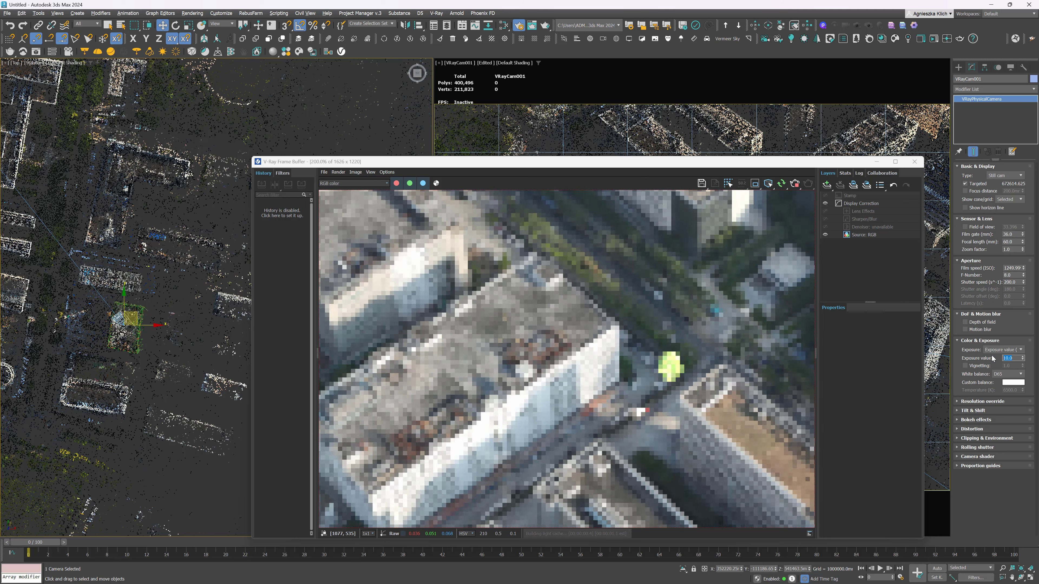
pyautogui.write('13')
pyautogui.press('Return')
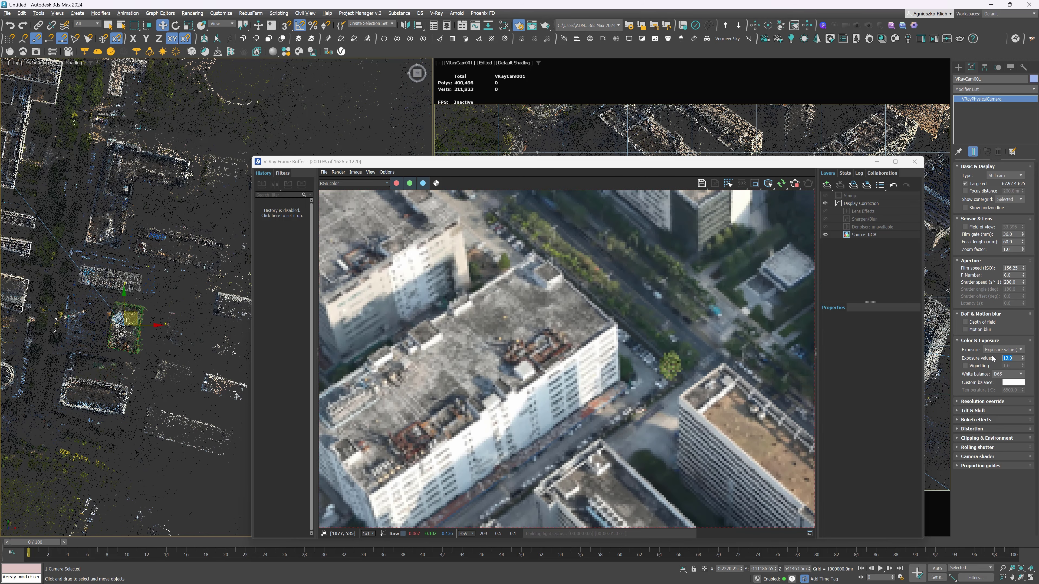
pyautogui.write('14')
pyautogui.press('Return')
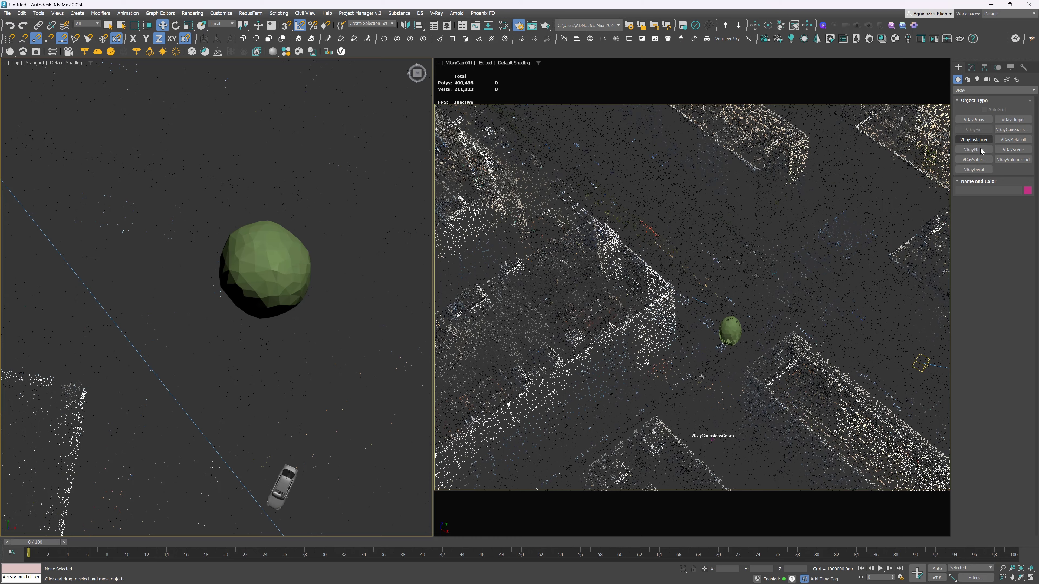
# Create a VRayPlane near the tree and car and reduce its icon size.
pyautogui.click(972, 150)
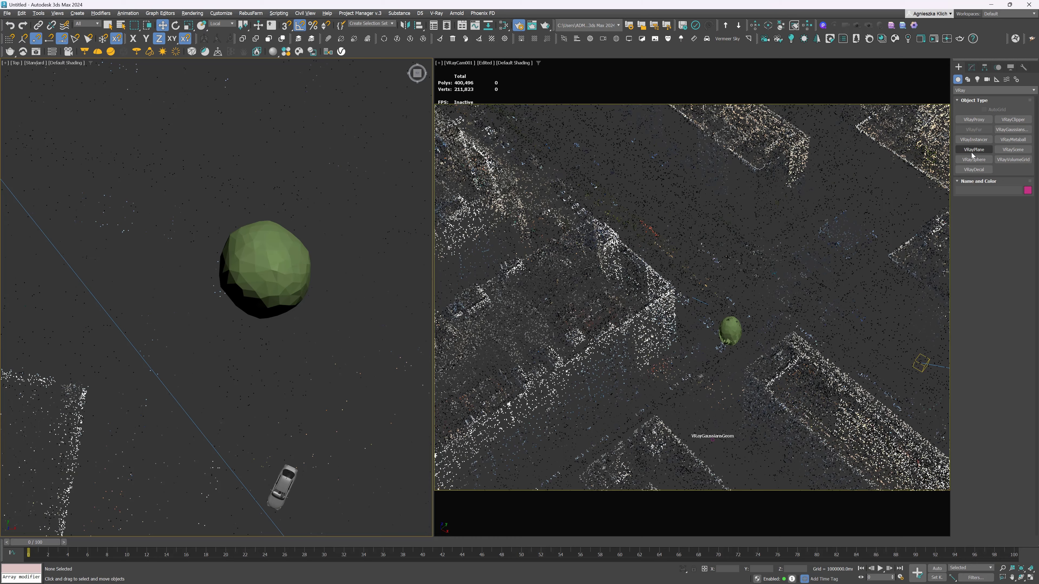
pyautogui.click(242, 232)
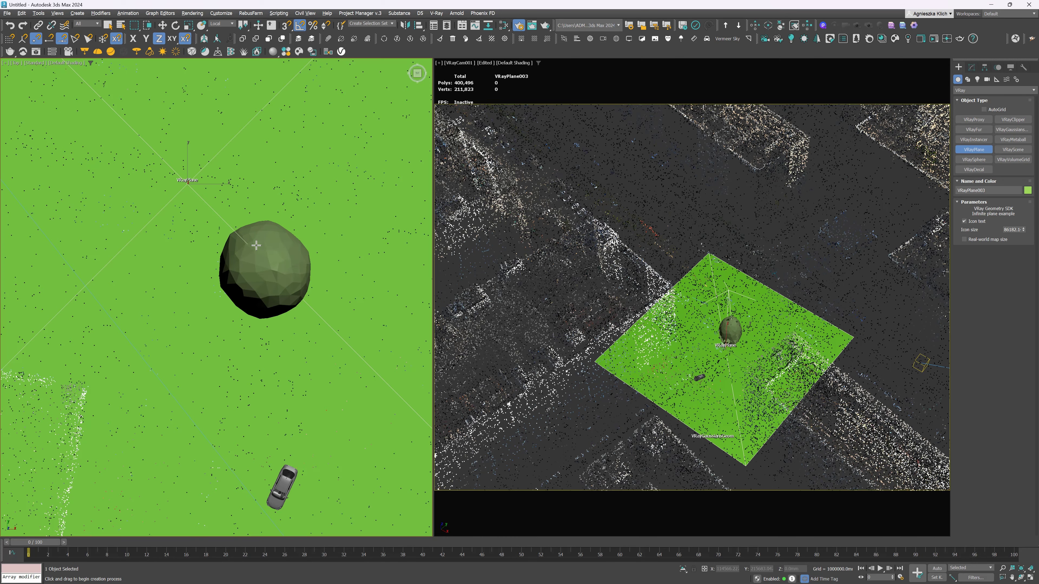
pyautogui.scroll(-8, 229, 197)
pyautogui.scroll(6, 230, 195)
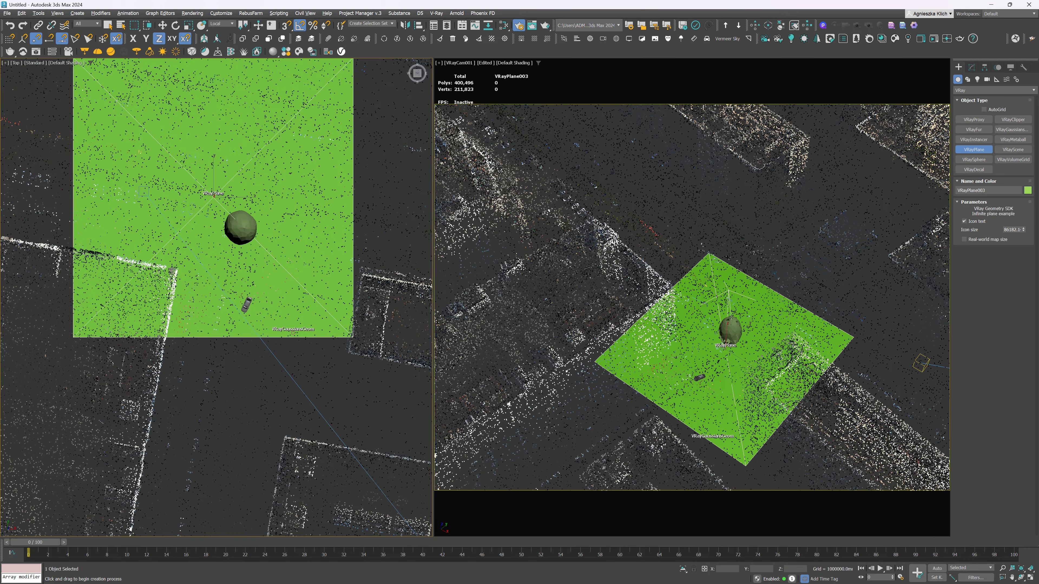
pyautogui.moveTo(1023, 232); pyautogui.dragTo(1024, 307)
pyautogui.press('w')
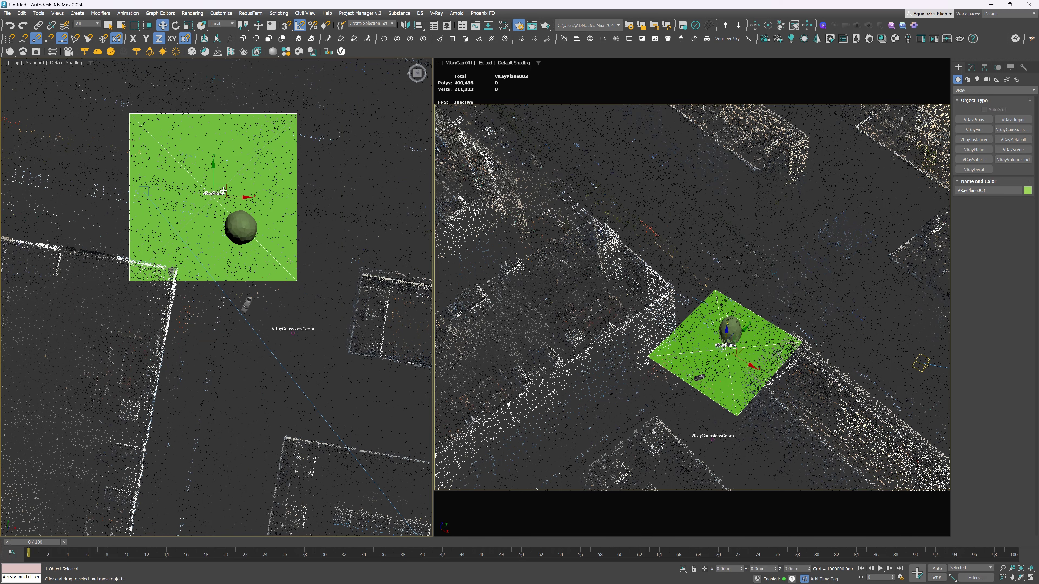
# Move the VRayPlane next to the car and check its height against the car and tree from the side.
pyautogui.moveTo(227, 185); pyautogui.dragTo(282, 276)
pyautogui.press('e')
pyautogui.press('w')
pyautogui.keyDown('ctrl'); pyautogui.click(246, 228); pyautogui.keyUp('ctrl')
pyautogui.keyDown('alt'); pyautogui.moveTo(282, 336); pyautogui.dragTo(286, 299, button='middle'); pyautogui.keyUp('alt')
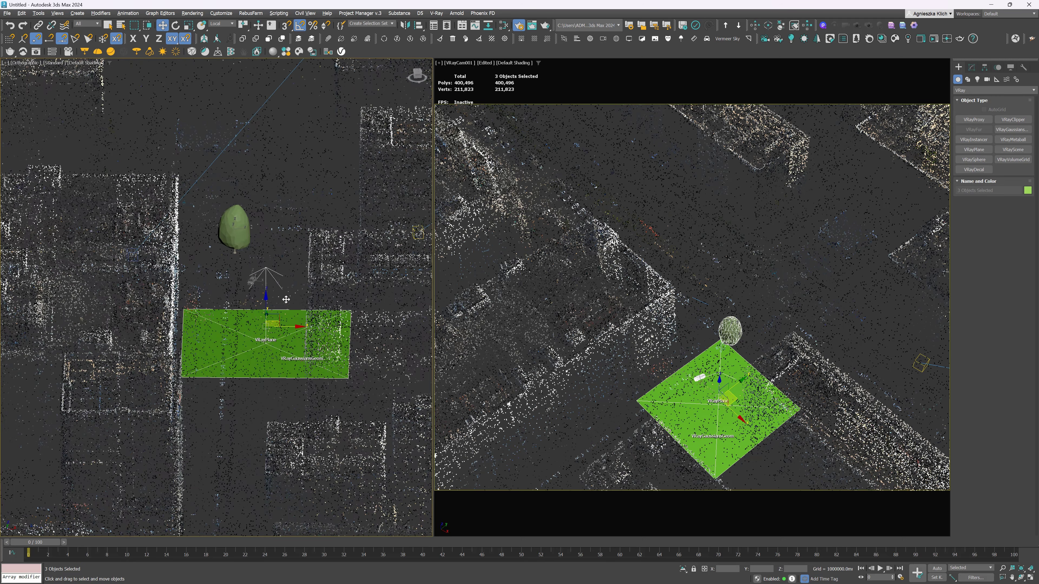
# Lower the Car Hybrid 001 model onto the VRayPlane.
pyautogui.click(254, 281)
pyautogui.scroll(2, 252, 276)
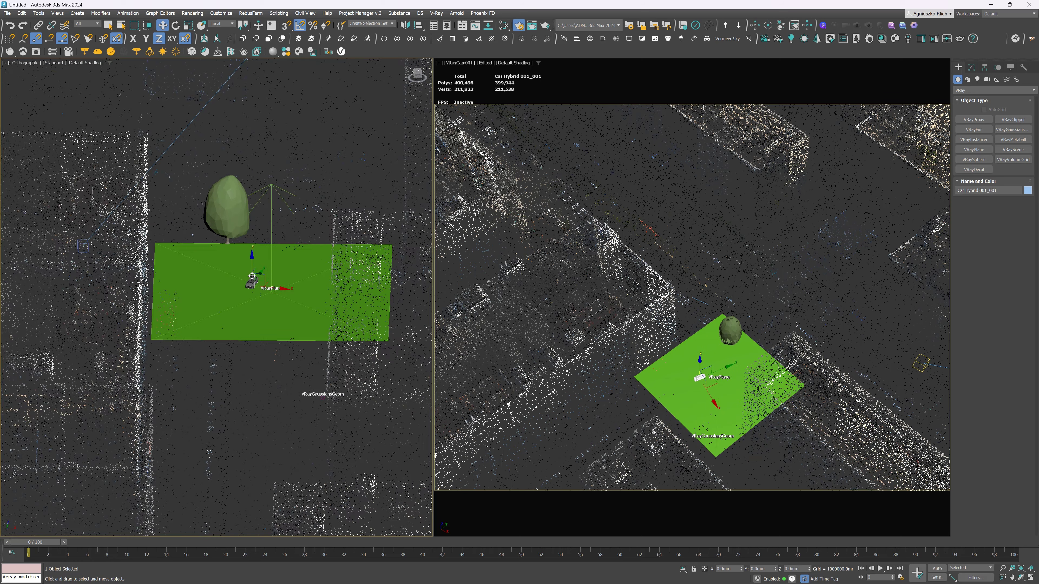
pyautogui.scroll(5, 252, 277)
pyautogui.moveTo(261, 274); pyautogui.dragTo(259, 315)
pyautogui.scroll(3, 261, 291)
pyautogui.scroll(-4, 172, 123)
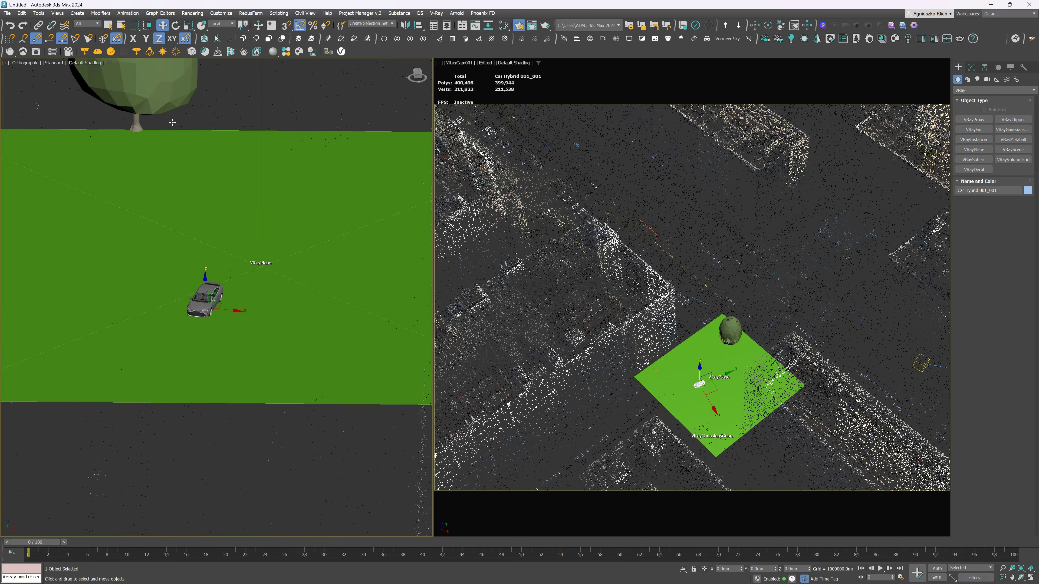
# Lower the tree until its trunk stands on the VRayPlane.
pyautogui.click(163, 100)
pyautogui.moveTo(164, 100); pyautogui.dragTo(173, 139, button='middle')
pyautogui.moveTo(174, 139); pyautogui.dragTo(166, 194)
pyautogui.hotkey('ctrl', 'a')
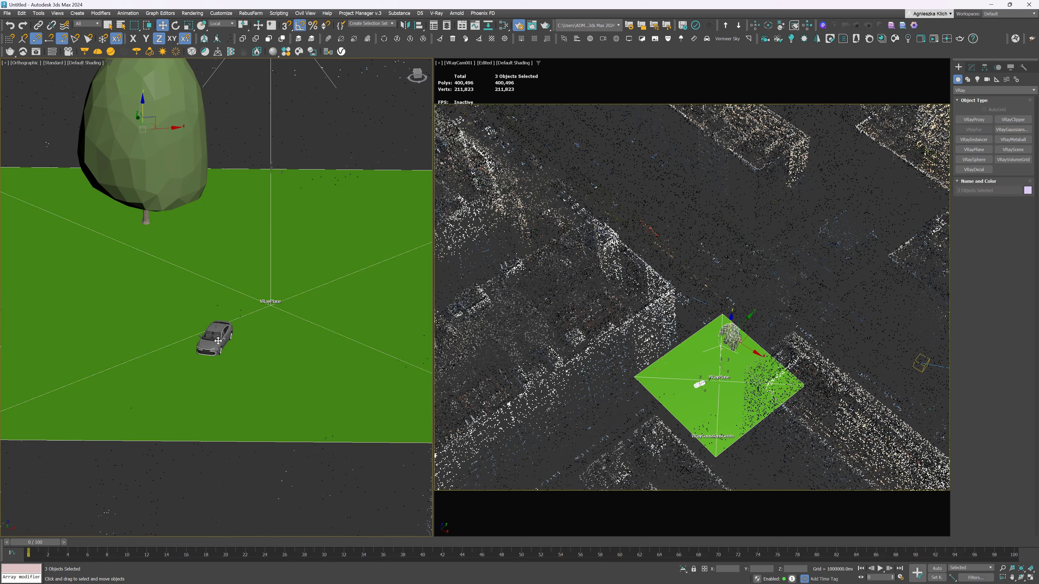
# Render the camera view and make the VRayPlane a V-Ray shadow catcher.
pyautogui.hotkey('shift', 'q')
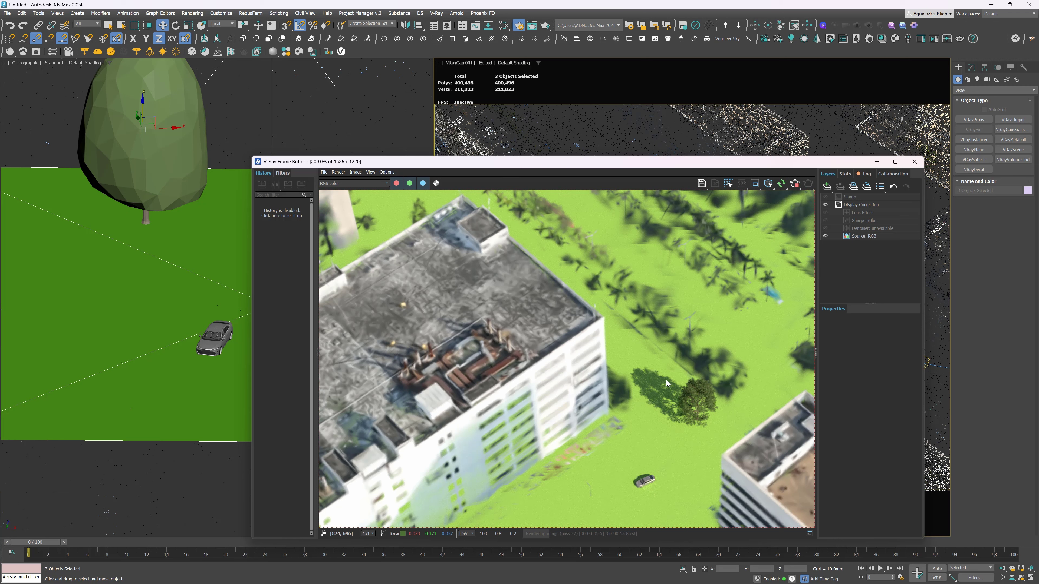
pyautogui.click(230, 285)
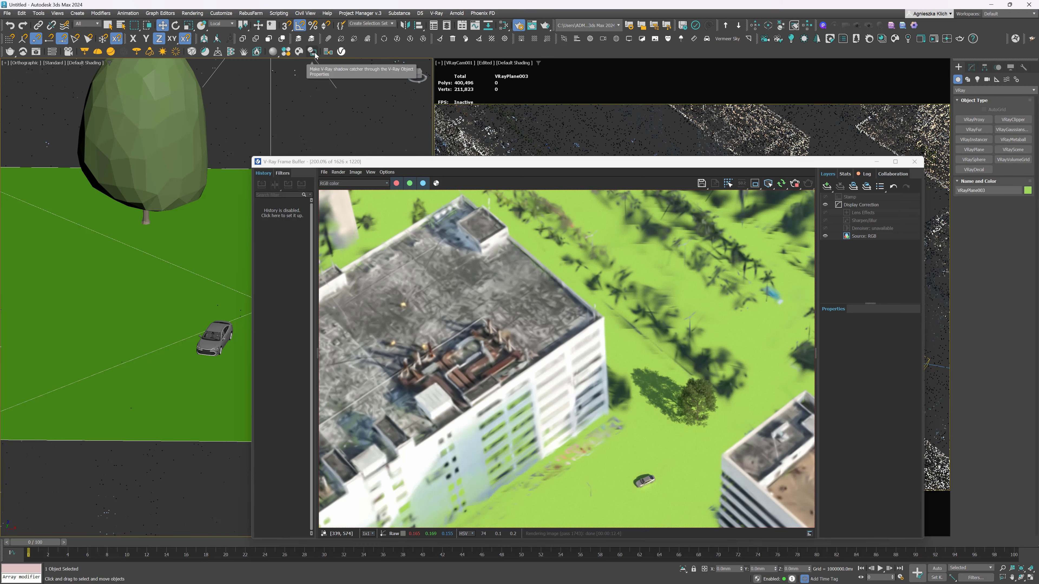
pyautogui.click(315, 53)
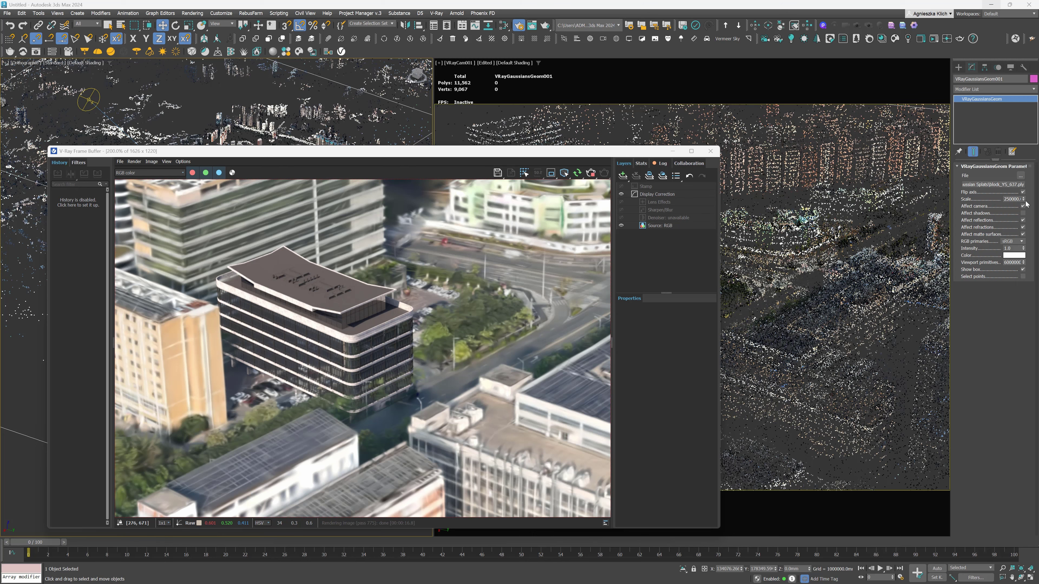
# Disable the Gaussian splat's Affect camera option to compare the render, and enable it again.
pyautogui.click(1023, 207)
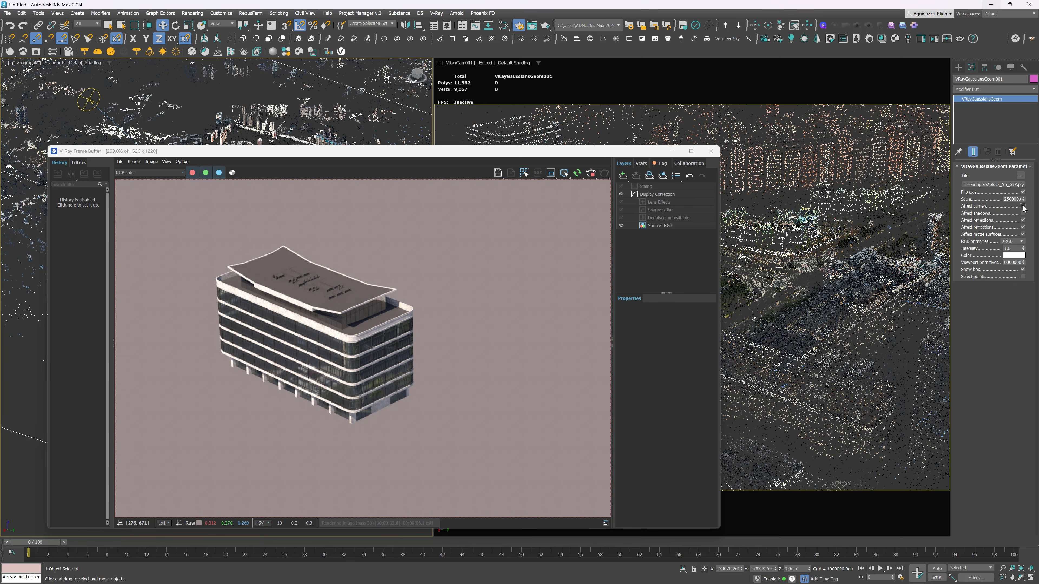
pyautogui.click(1023, 206)
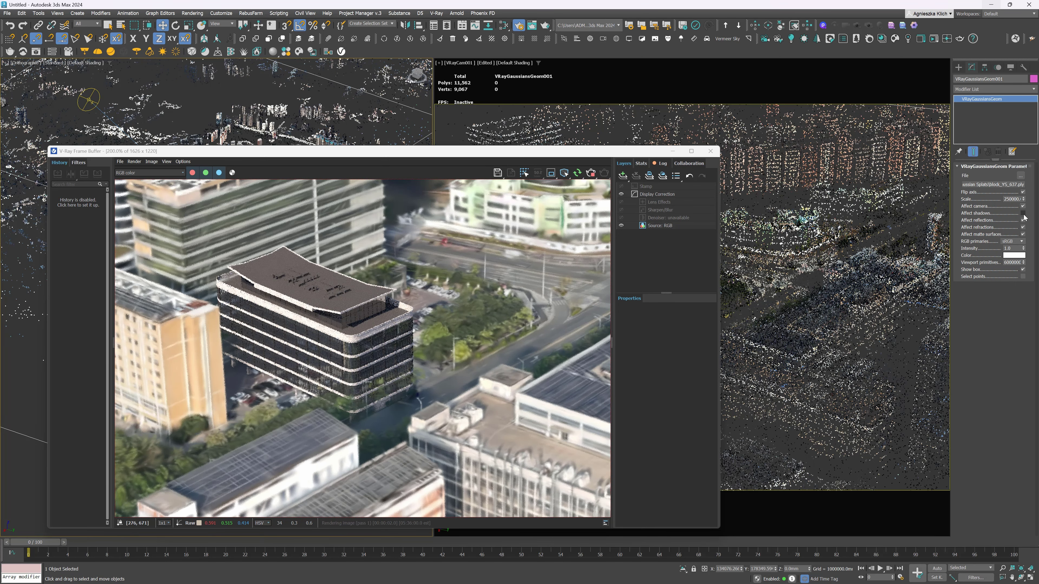
# Compare the building render with the splat's Affect shadows on and off, and disable Affect shadows, Affect reflections and Affect refractions.
pyautogui.click(1022, 213)
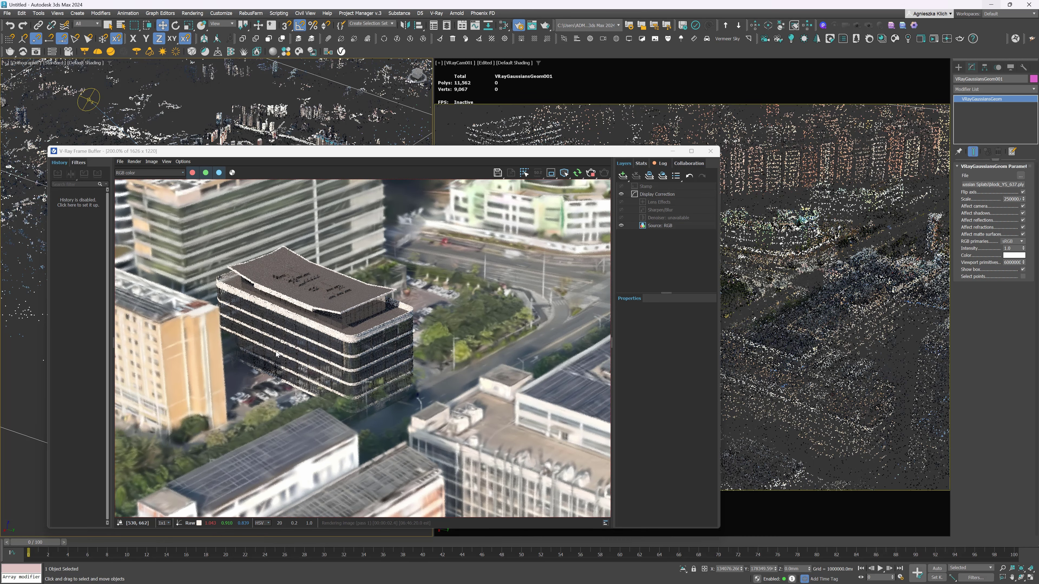
pyautogui.click(1023, 213)
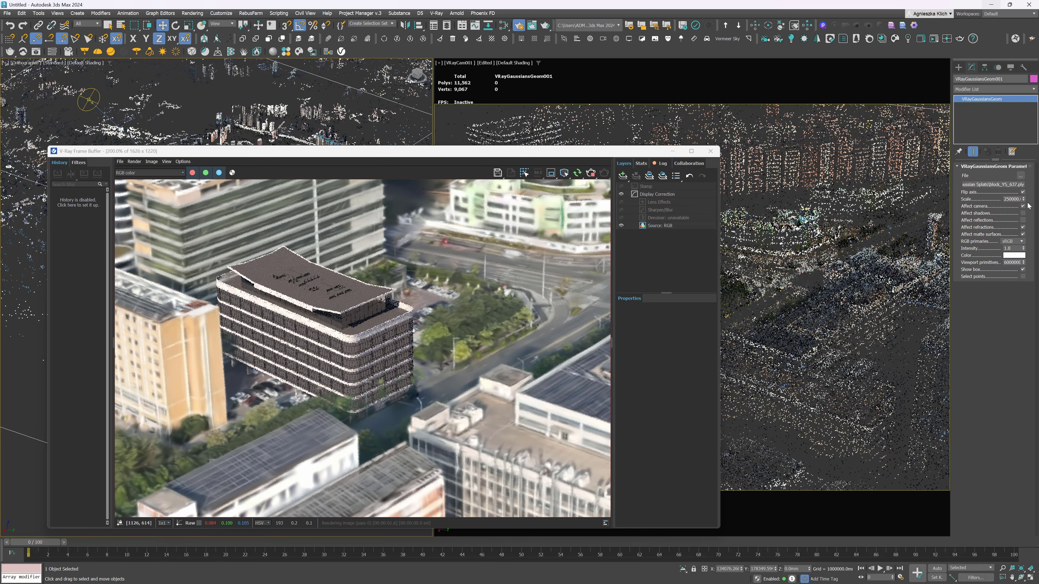
pyautogui.click(1023, 220)
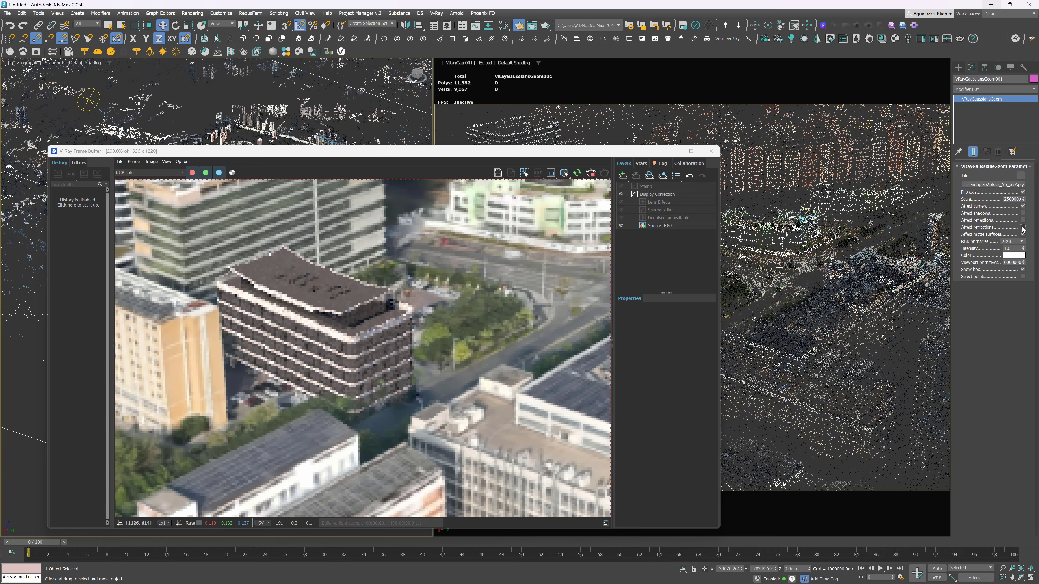
pyautogui.click(1023, 228)
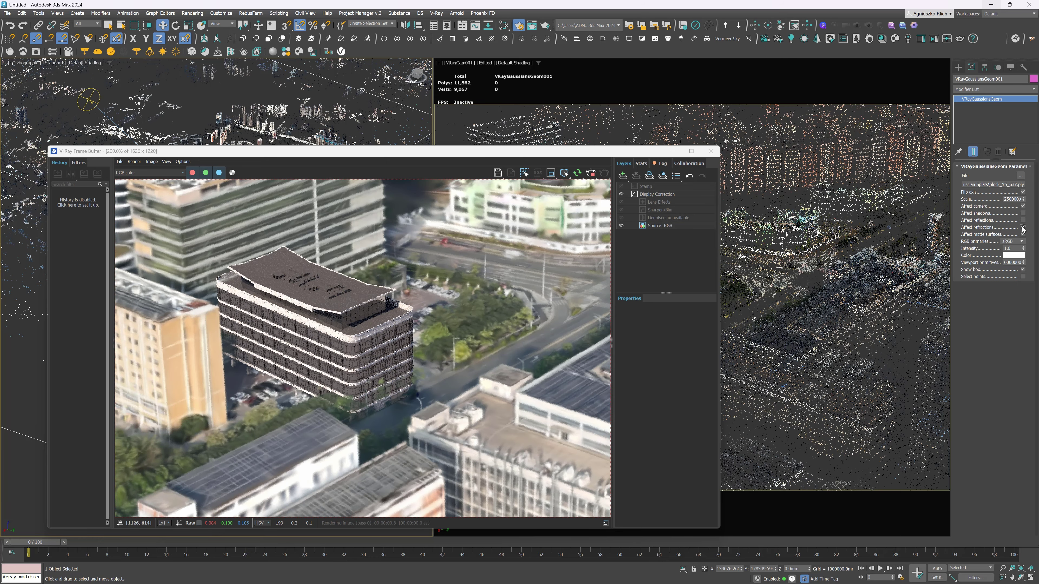
# Enable the splat's Affect reflections and Affect refractions options and toggle Affect matte surfaces to compare the building render.
pyautogui.click(1023, 220)
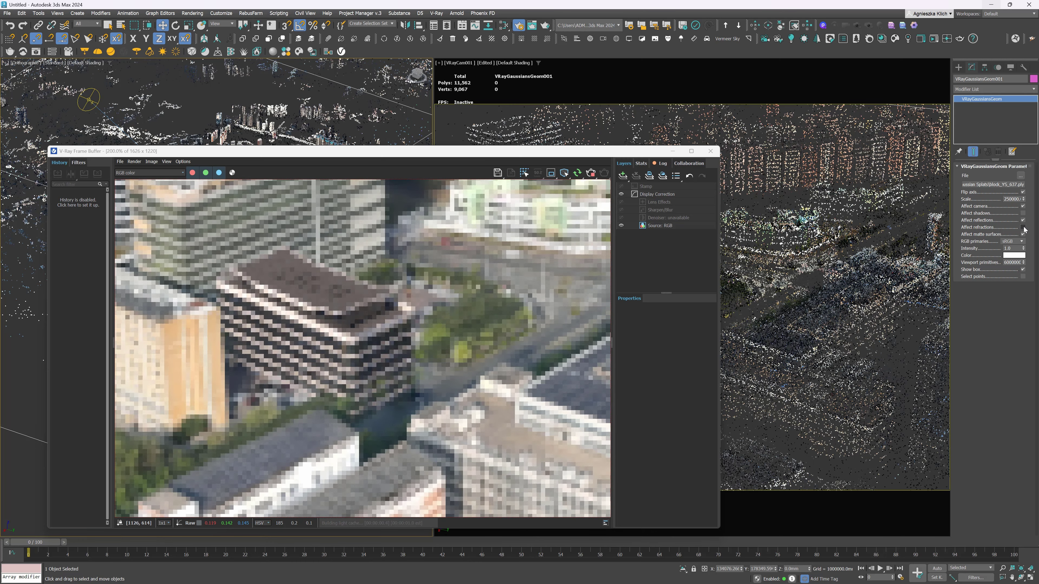
pyautogui.click(1023, 228)
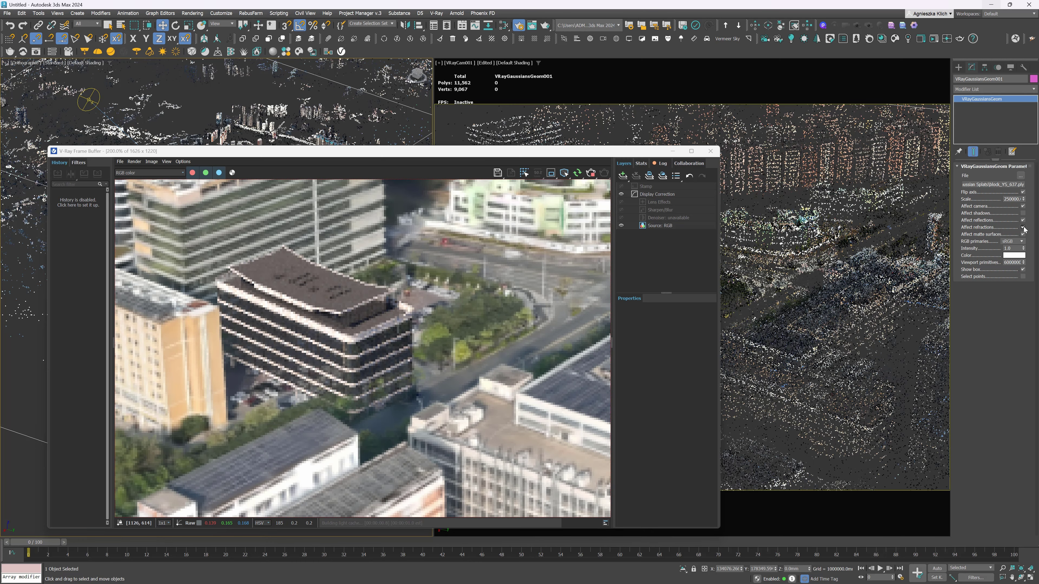
pyautogui.click(1023, 235)
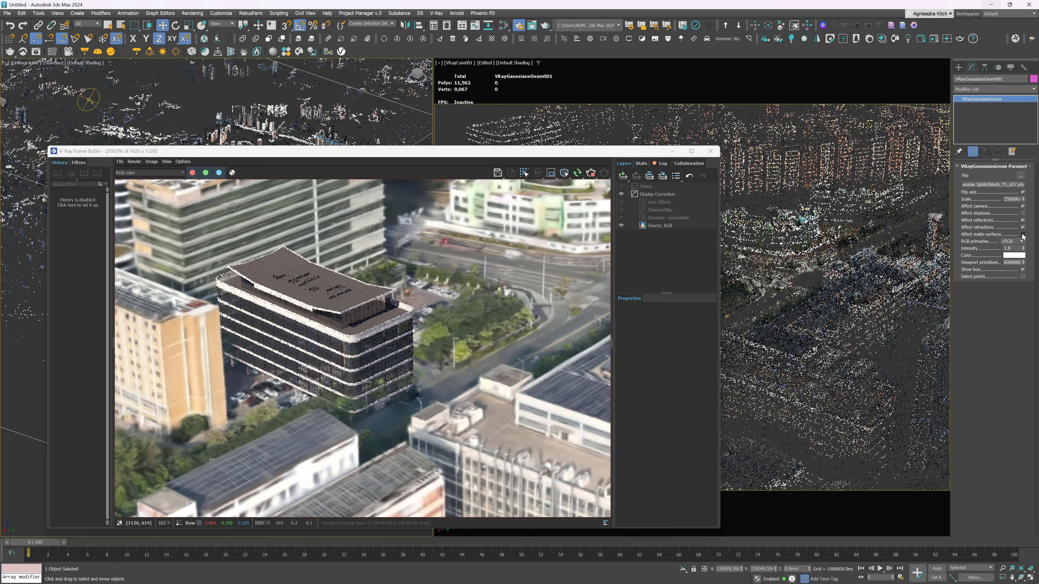
pyautogui.click(1022, 235)
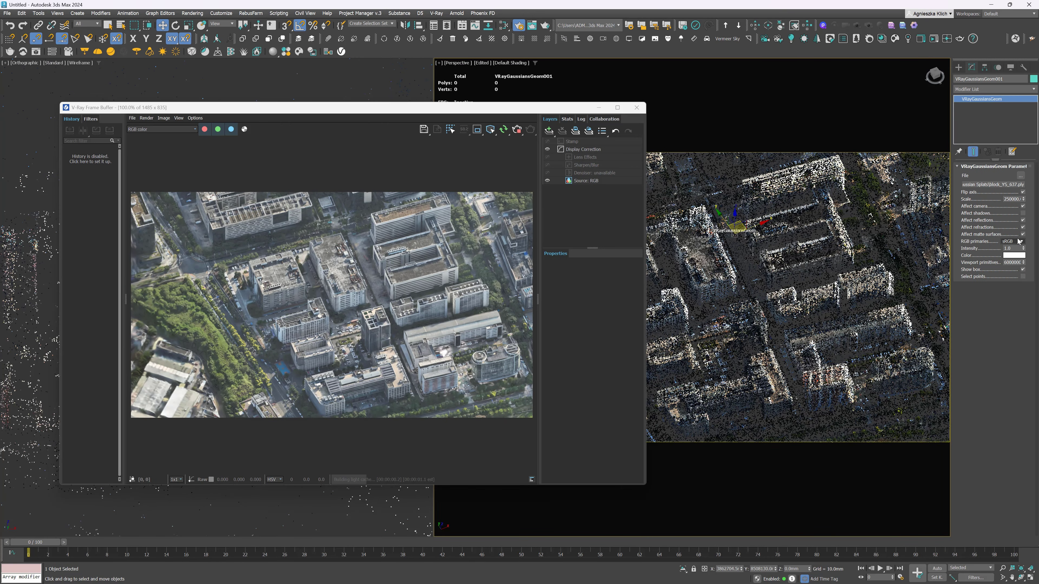
# Try different RGB primaries for the Gaussian splat, including Raw, and set them to Default.
pyautogui.click(1018, 242)
pyautogui.click(1013, 256)
pyautogui.click(1018, 242)
pyautogui.click(1014, 263)
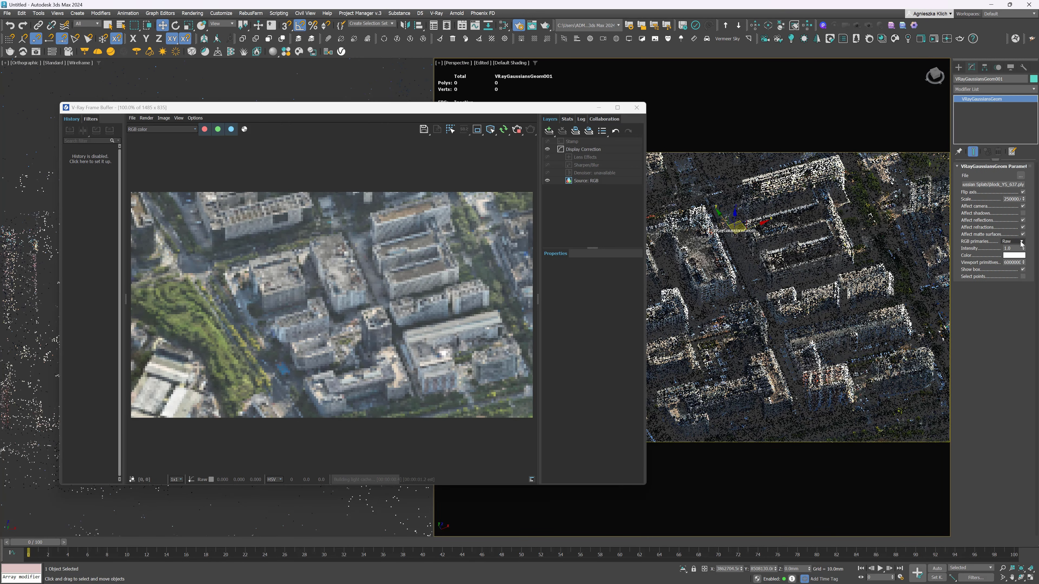
pyautogui.click(1018, 241)
pyautogui.click(1013, 248)
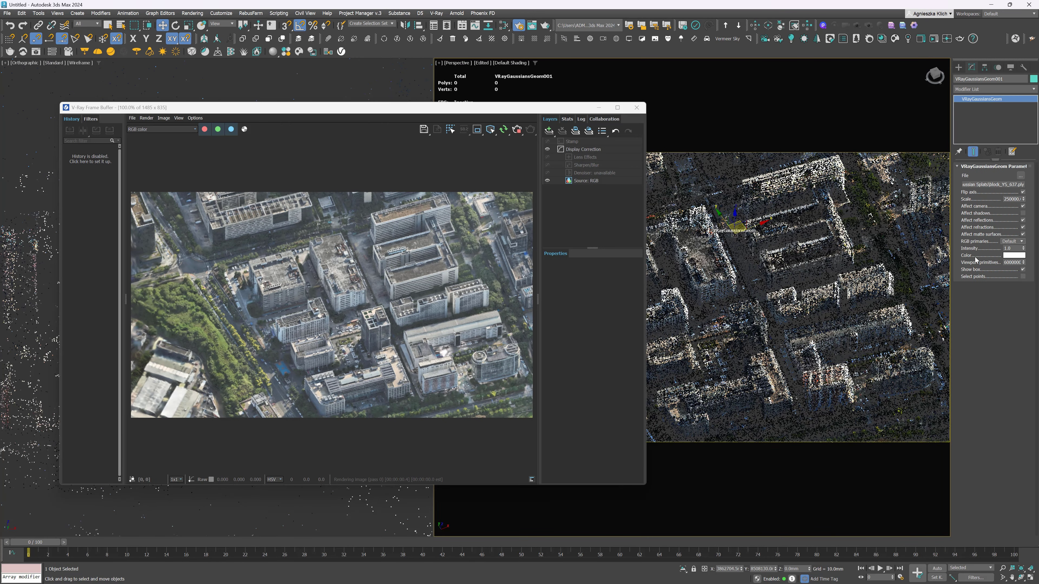
# Set the splat's Color to pink and try its Intensity at 2 and at a much lower value.
pyautogui.click(1014, 256)
pyautogui.moveTo(852, 192)
pyautogui.mouseDown()
pyautogui.moveTo(849, 180)
pyautogui.moveTo(866, 171)
pyautogui.mouseUp()
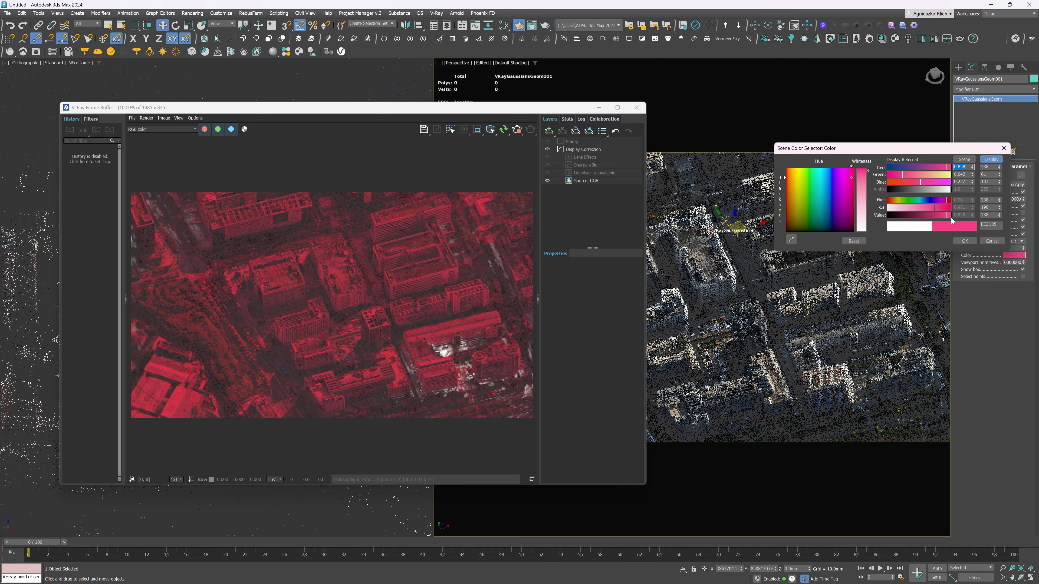
pyautogui.click(971, 241)
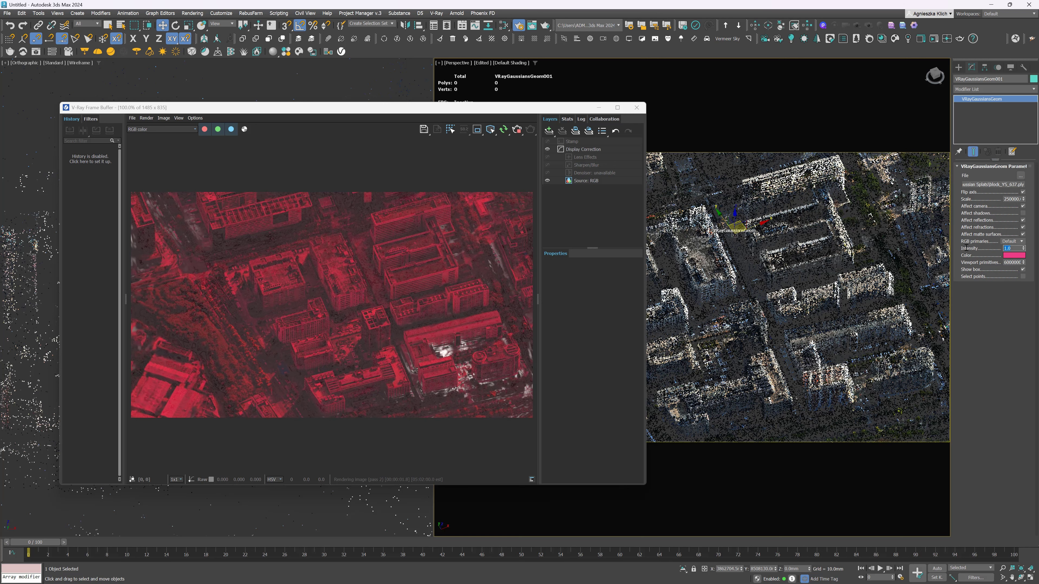
pyautogui.write('2')
pyautogui.press('Return')
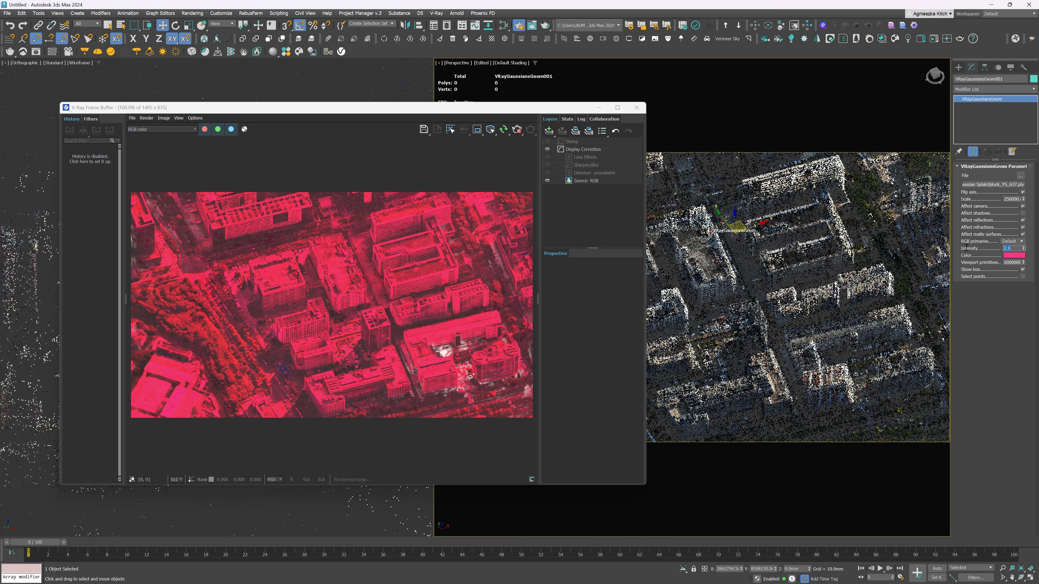
pyautogui.write('10')
pyautogui.press('Return')
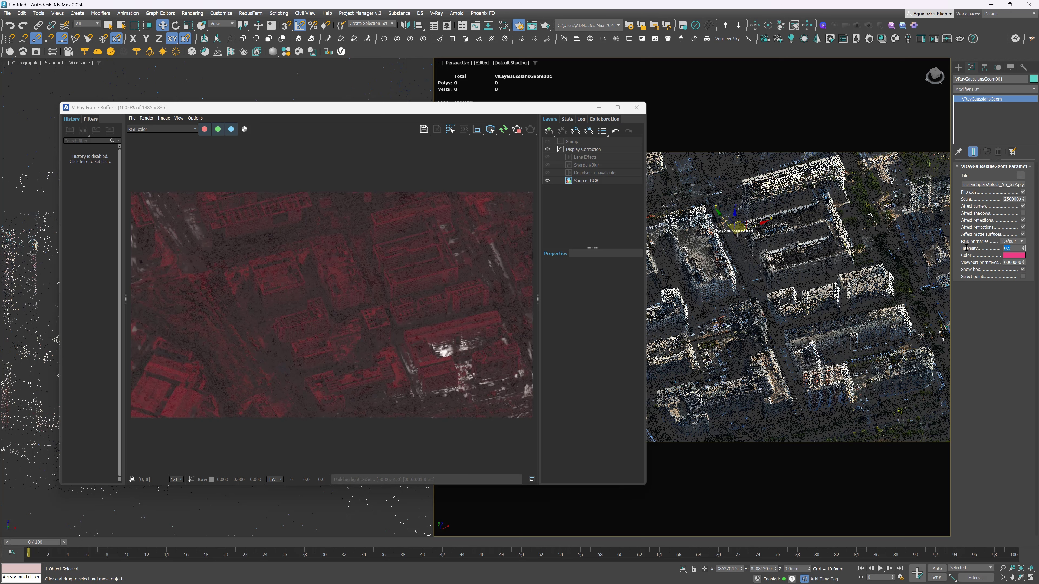
# Reset the splat's Color to white, try an Intensity of 1.2 and set it to 1.
pyautogui.click(1013, 255)
pyautogui.click(860, 166)
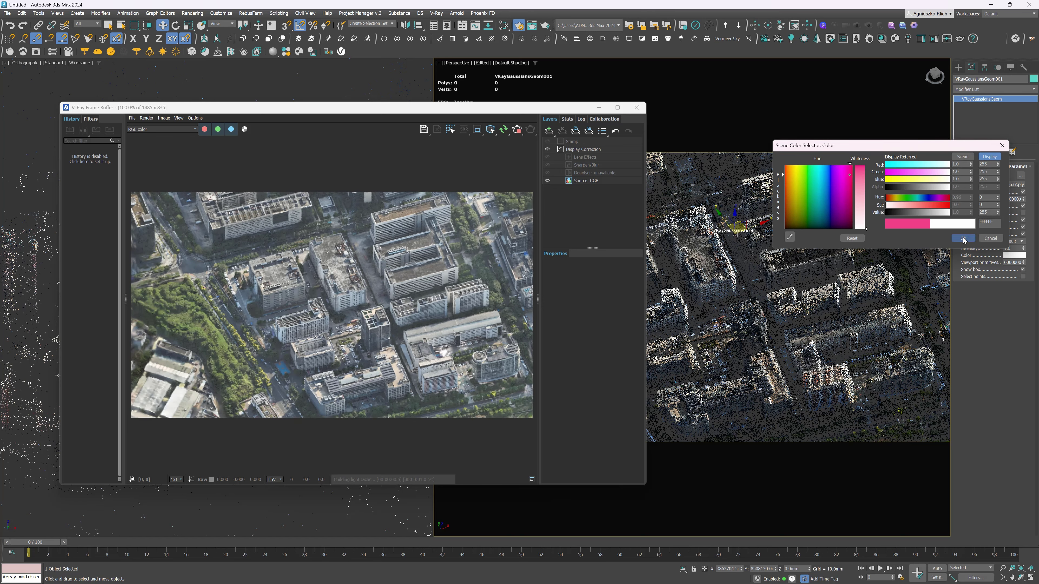
pyautogui.click(963, 238)
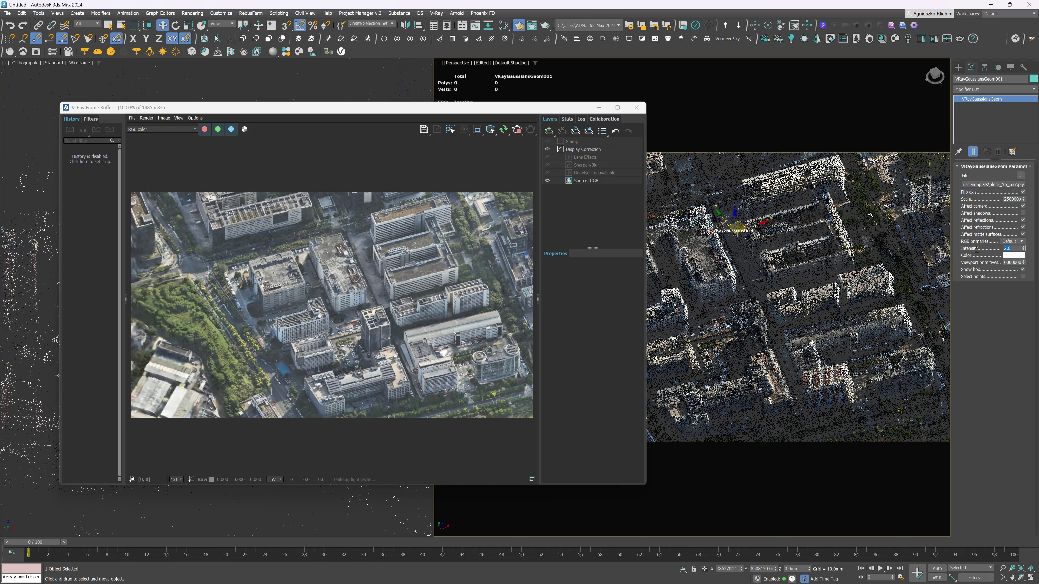
pyautogui.write('1.2')
pyautogui.press('Return')
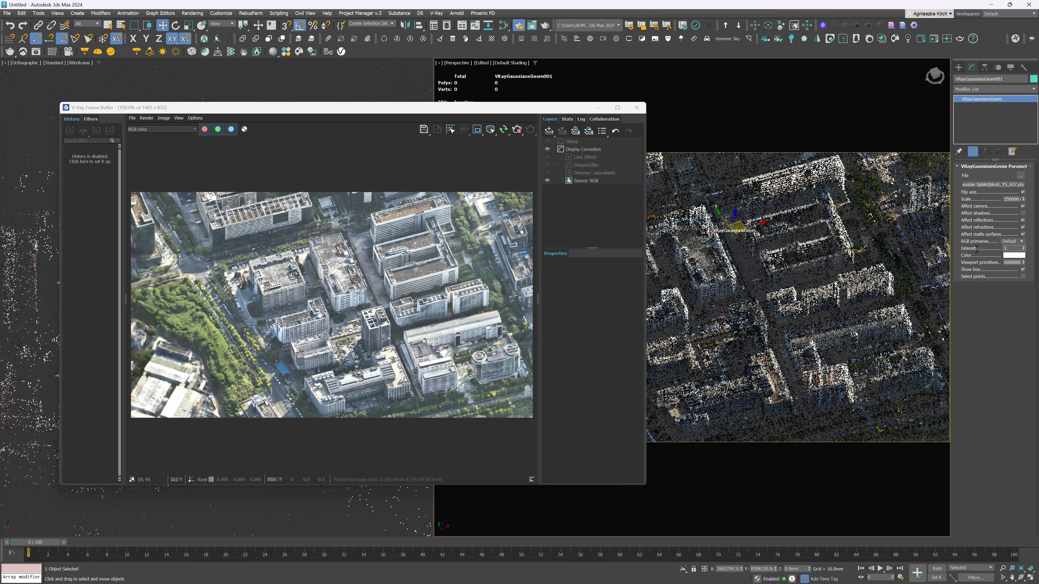
pyautogui.write('1')
pyautogui.press('Return')
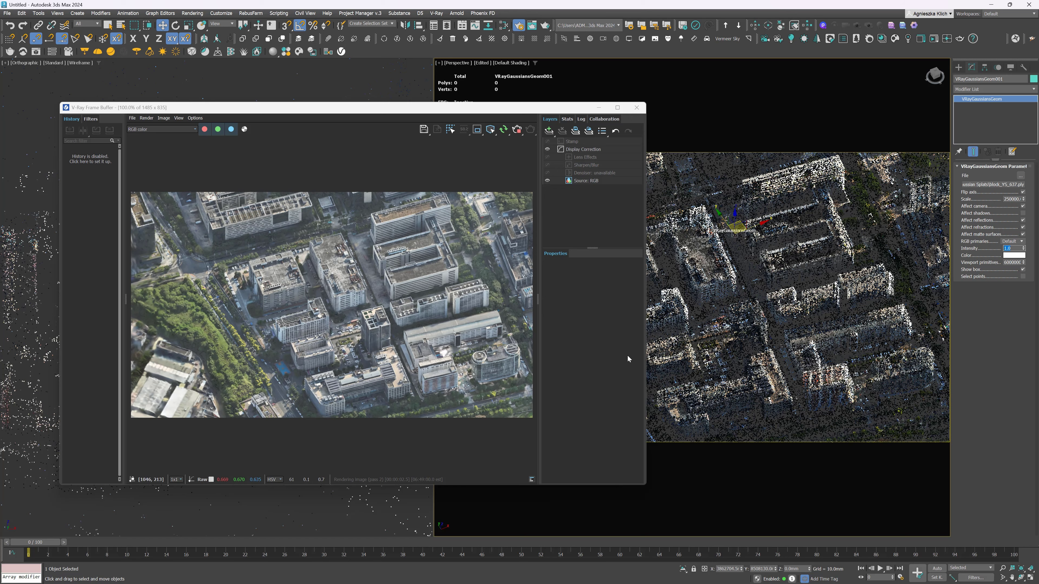
# Inspect the splat render up close and from afar, and view its Alpha, VRayCryptomatte, VRayLighting, VRayZDepth and VRayWireColor elements.
pyautogui.scroll(10, 741, 289)
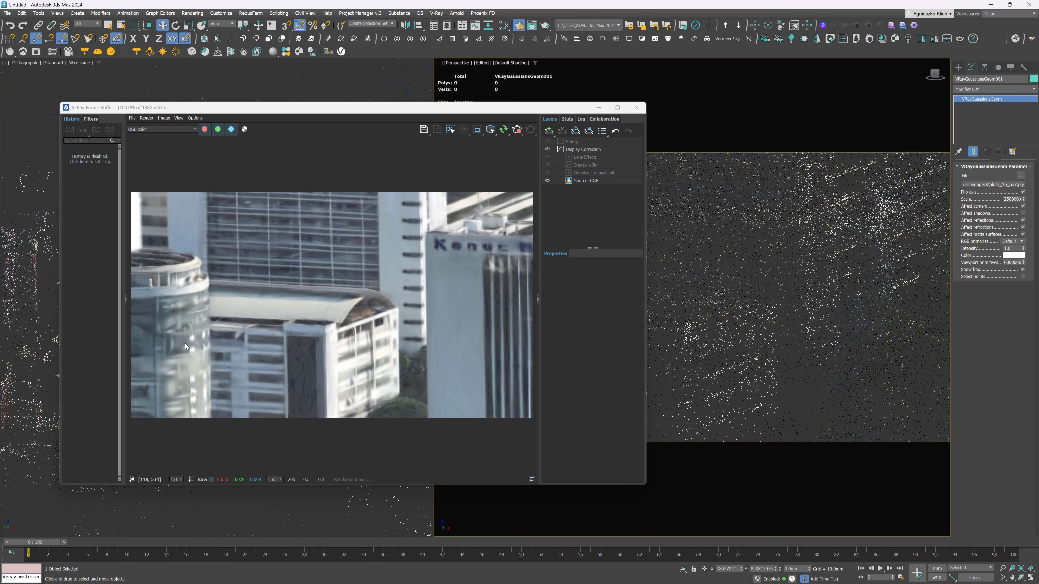
pyautogui.scroll(-3, 703, 309)
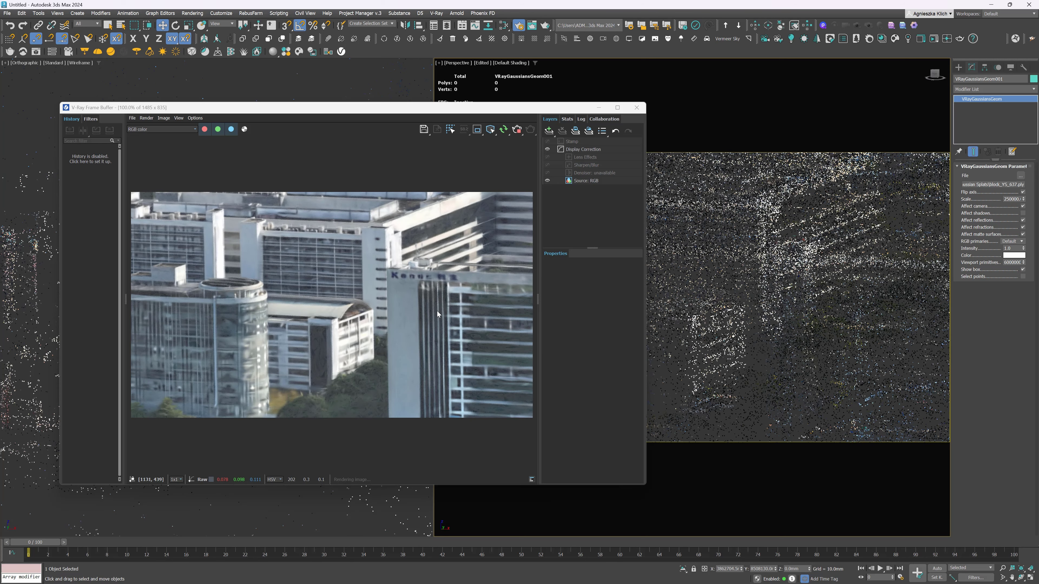
pyautogui.scroll(-6, 786, 295)
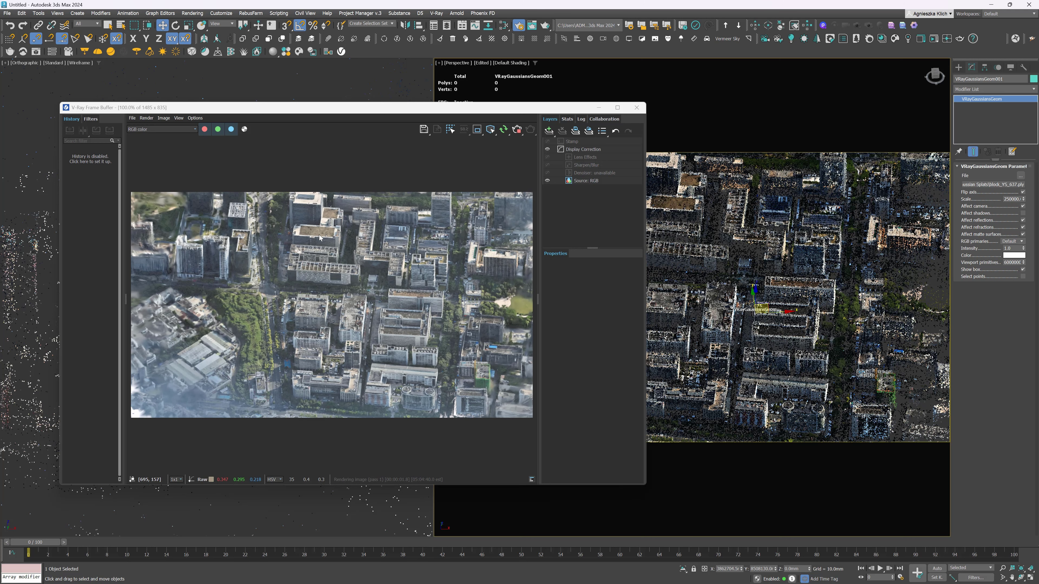
pyautogui.click(517, 129)
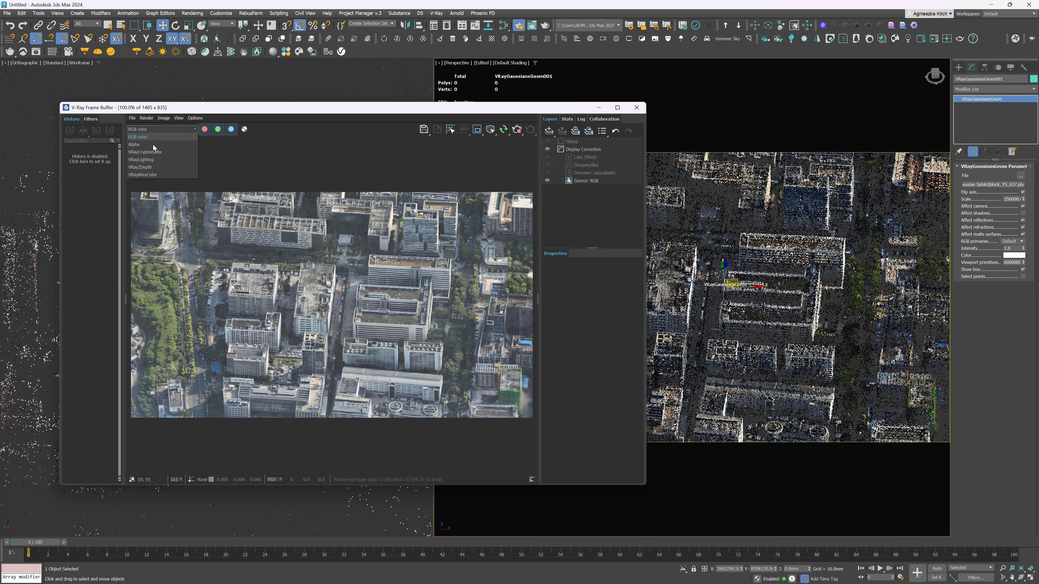
pyautogui.click(152, 143)
pyautogui.click(158, 129)
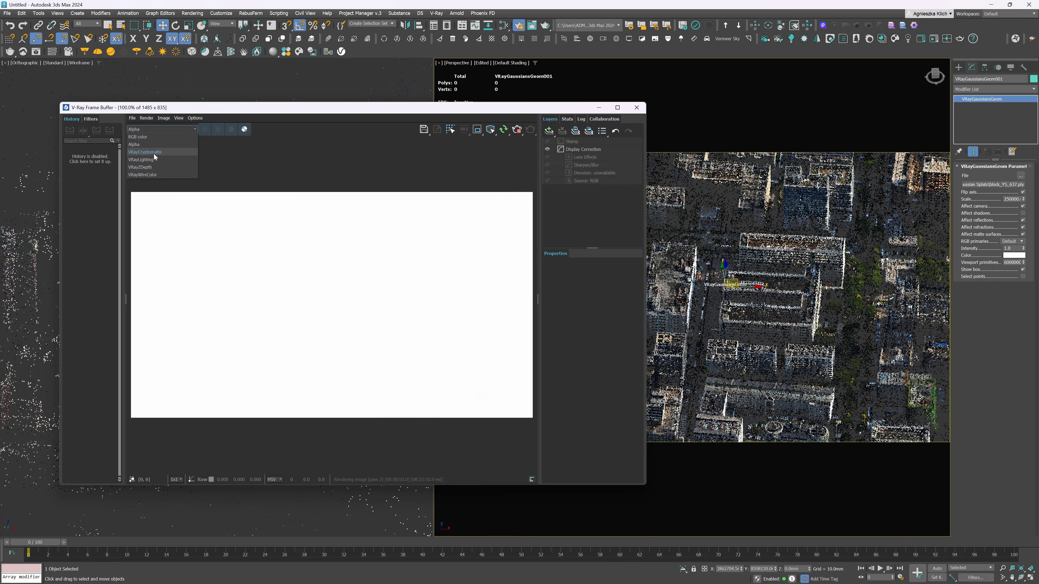
pyautogui.click(154, 153)
pyautogui.click(163, 129)
pyautogui.scroll(-2, 159, 155)
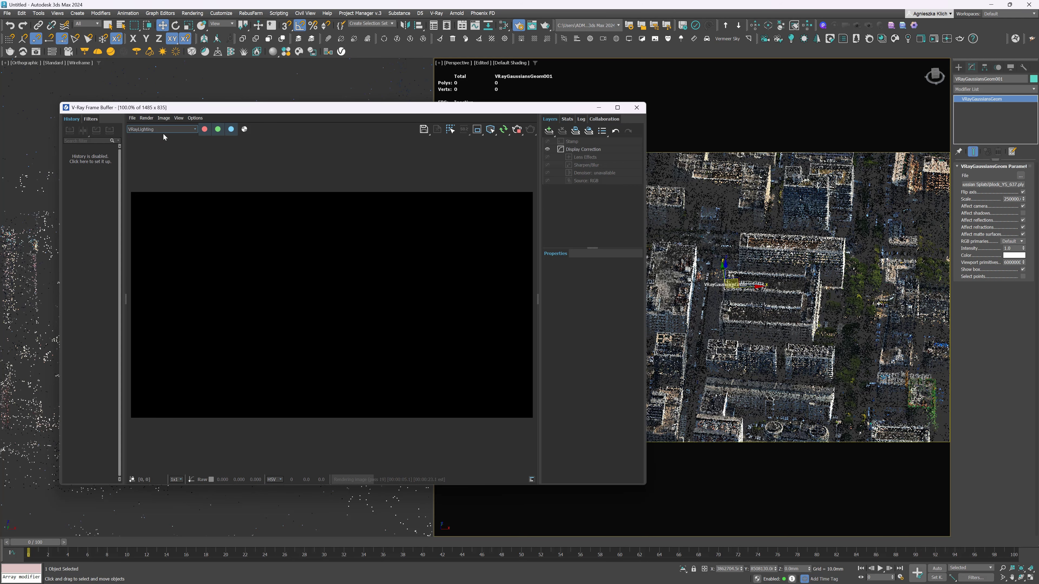
pyautogui.click(163, 140)
pyautogui.click(166, 129)
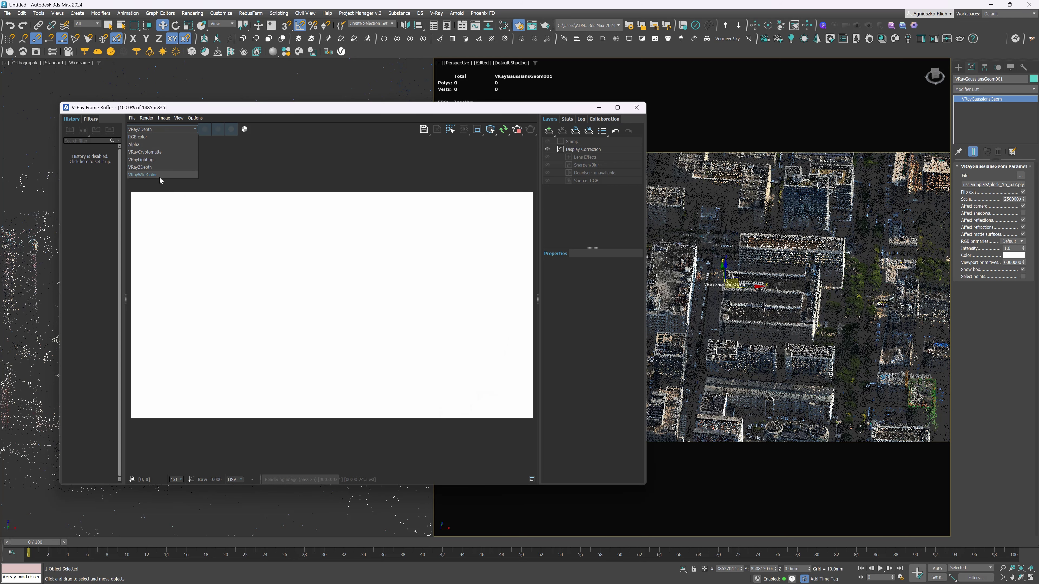
pyautogui.click(159, 177)
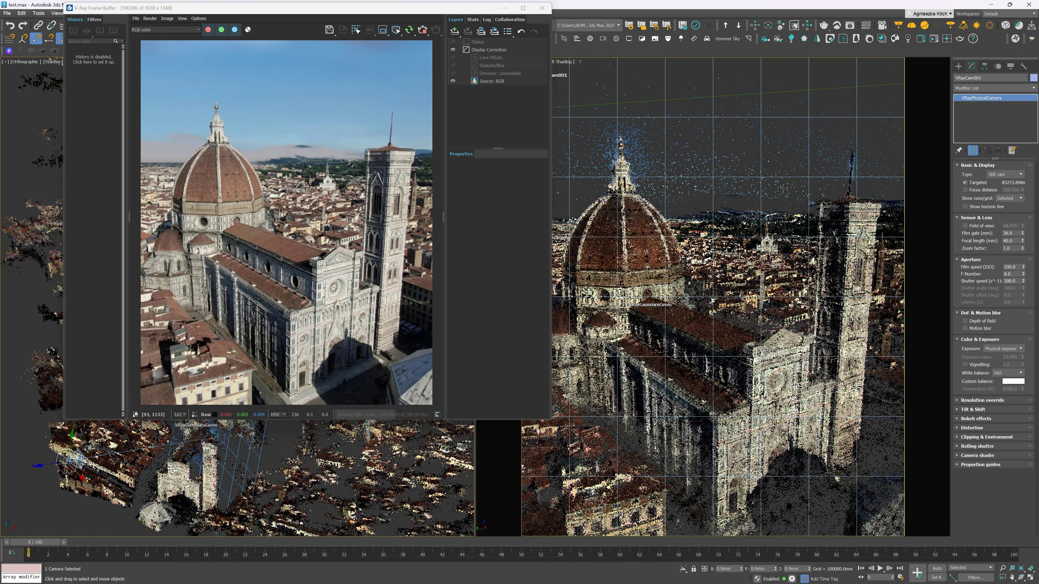
# Select the VRayCam001 target and move it sideways to reframe the cathedral splat in the interactive render.
pyautogui.rightClick(661, 329)
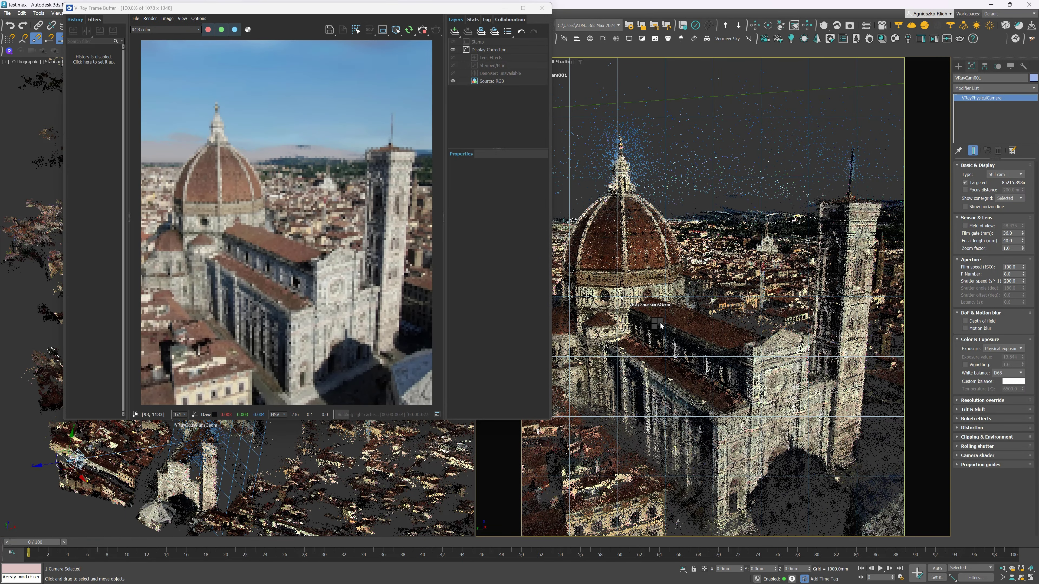
pyautogui.click(630, 340)
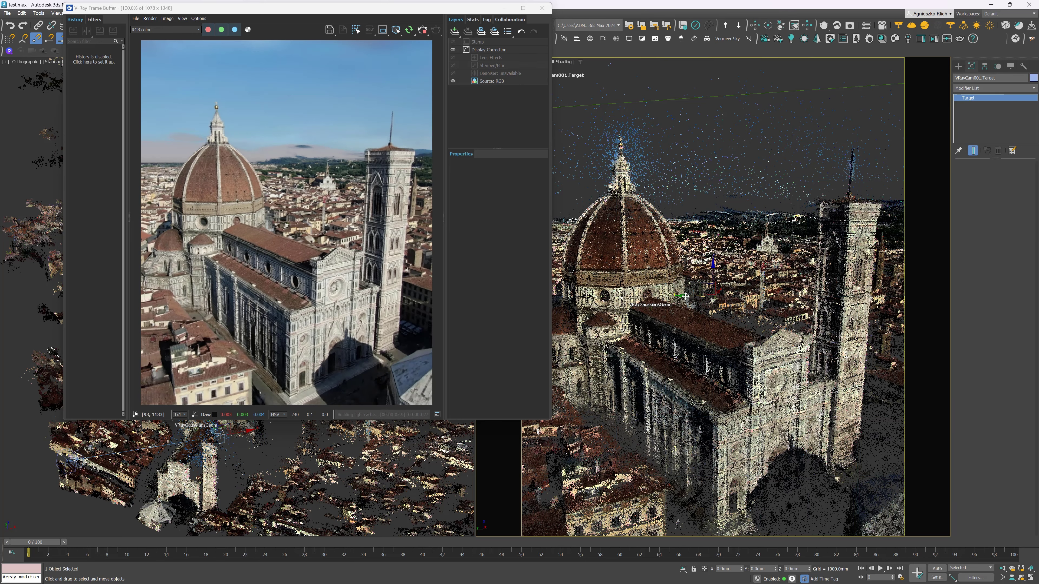
pyautogui.moveTo(684, 296); pyautogui.dragTo(632, 293)
pyautogui.click(624, 293)
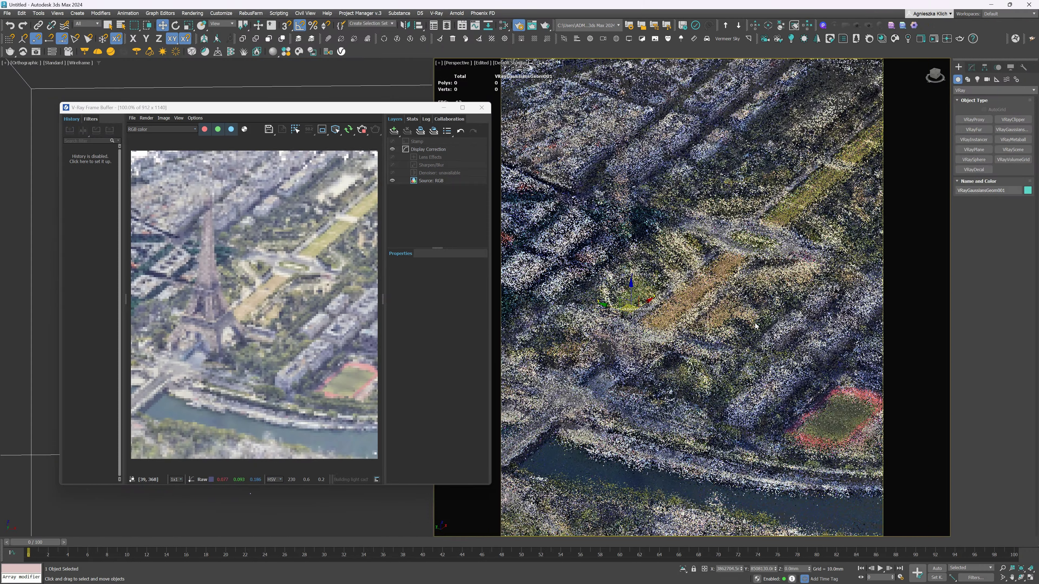
pyautogui.scroll(3, 801, 322)
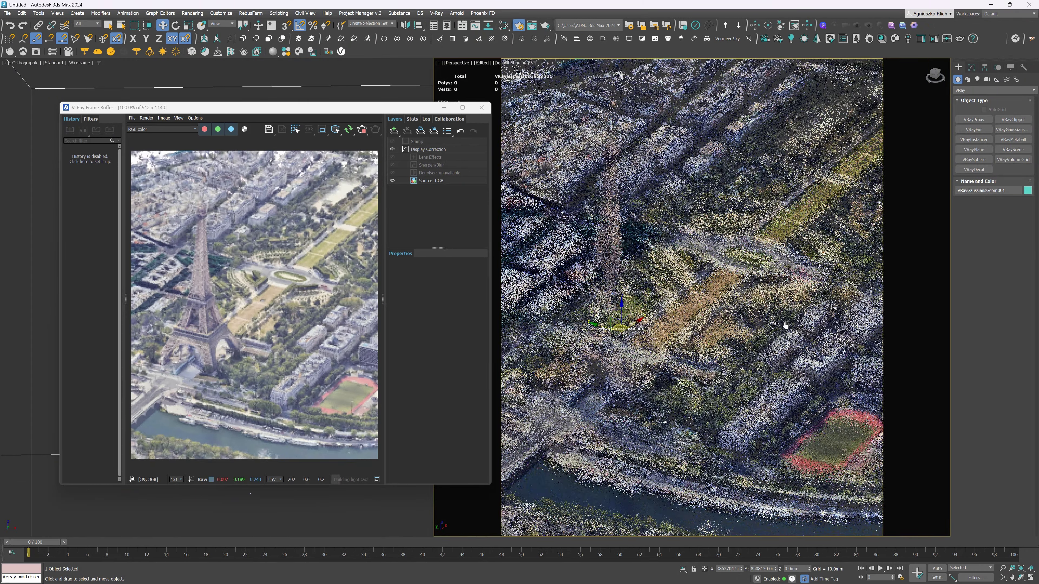
pyautogui.moveTo(817, 324); pyautogui.dragTo(838, 259, button='middle')
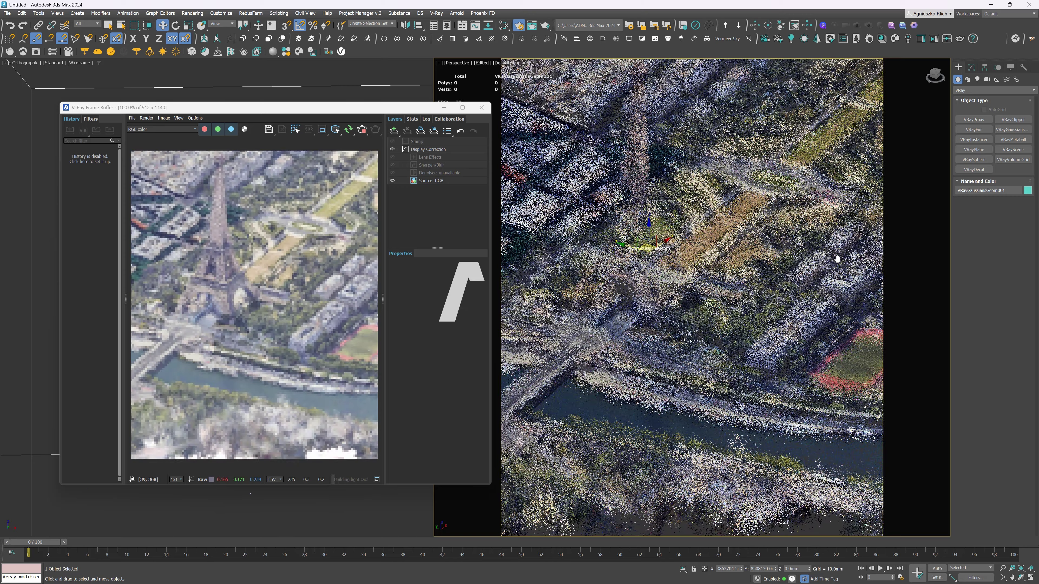